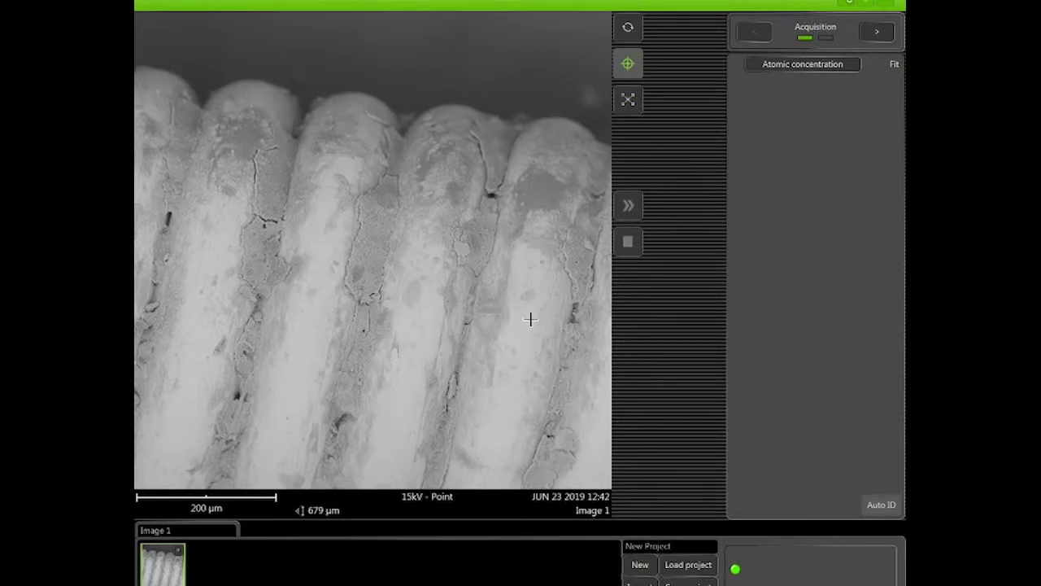
# - Place three point-analysis spots on the ridged sample image, starting on a bright ridge, and open the spectrum analysis view
pyautogui.click(537, 289)
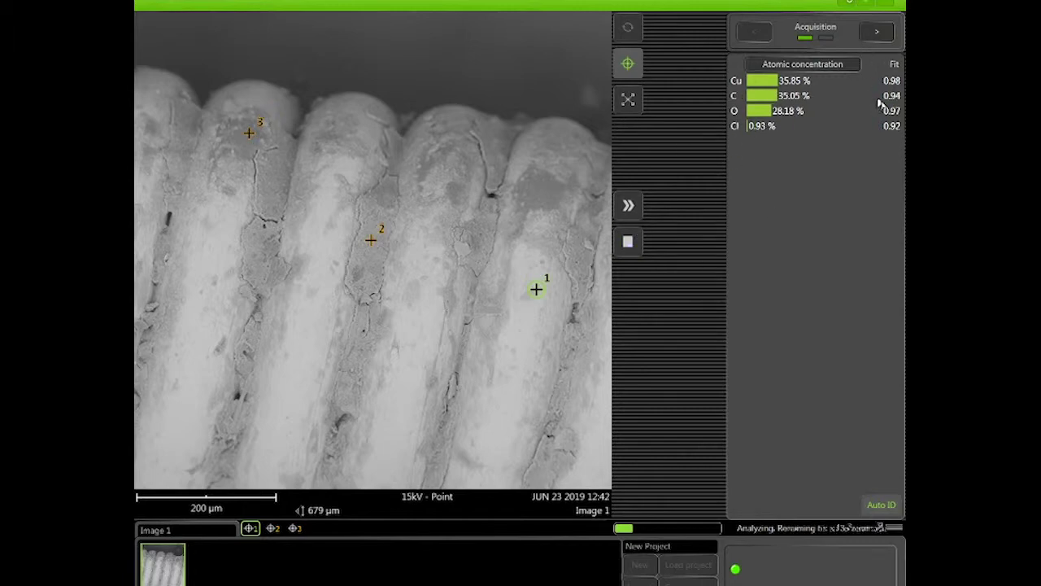
pyautogui.click(879, 31)
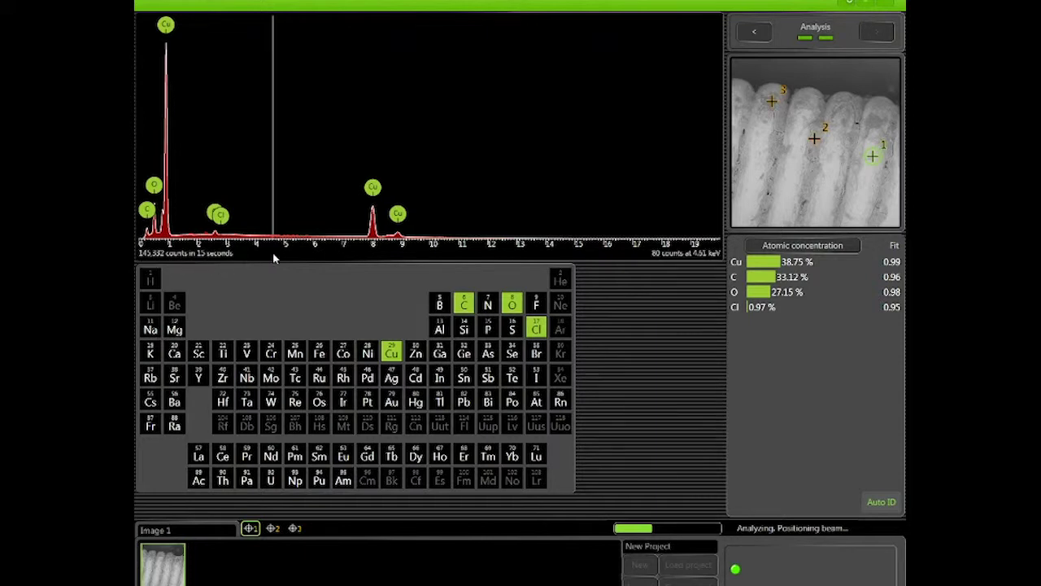
# - Examine the first spot's spectrum across the energy range, comparing its peaks with copper's emission lines
pyautogui.moveTo(326, 236)
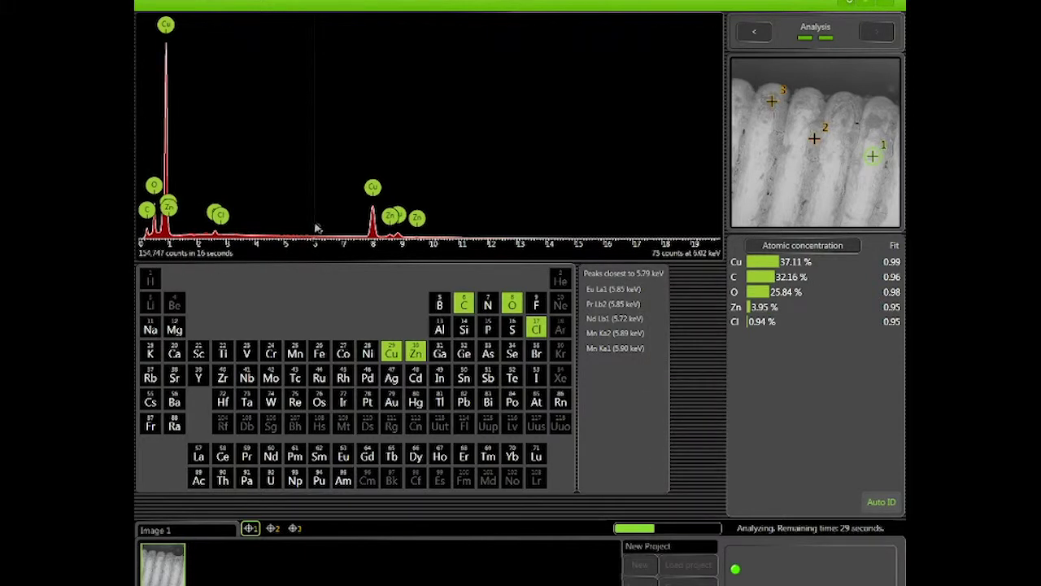
pyautogui.scroll(2, 313, 236)
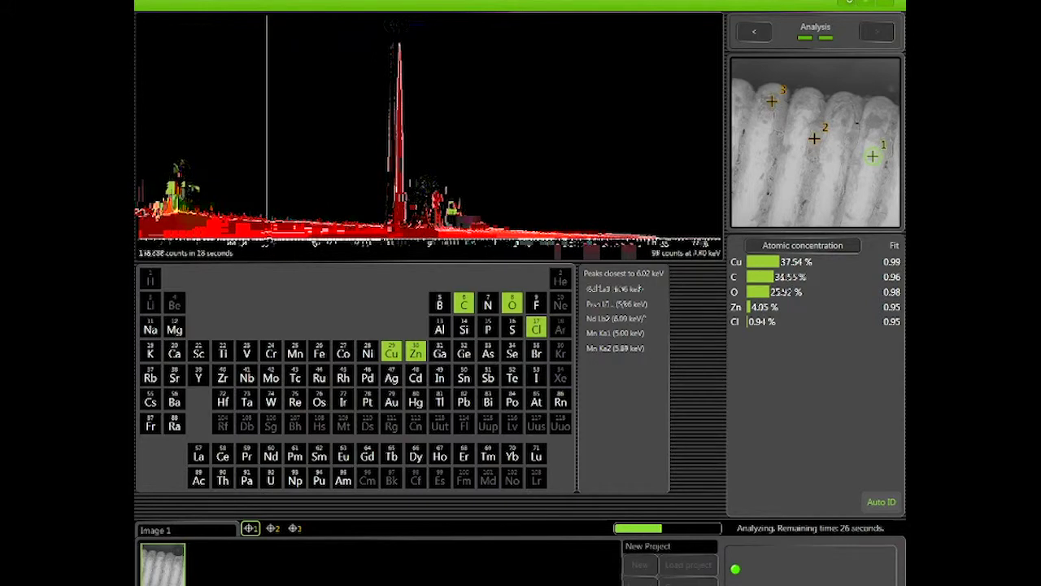
pyautogui.scroll(-2, 277, 236)
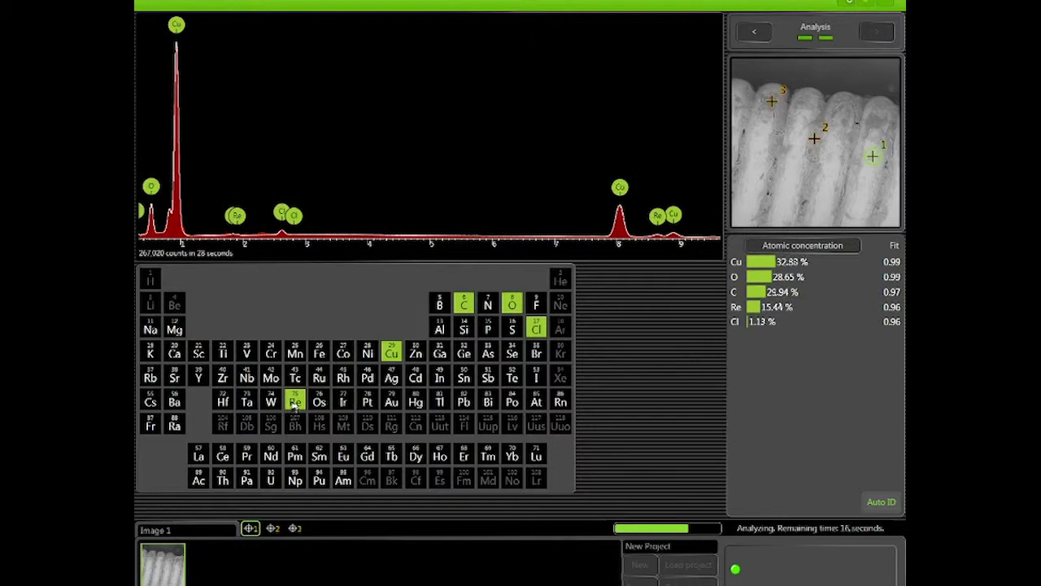
pyautogui.moveTo(397, 358)
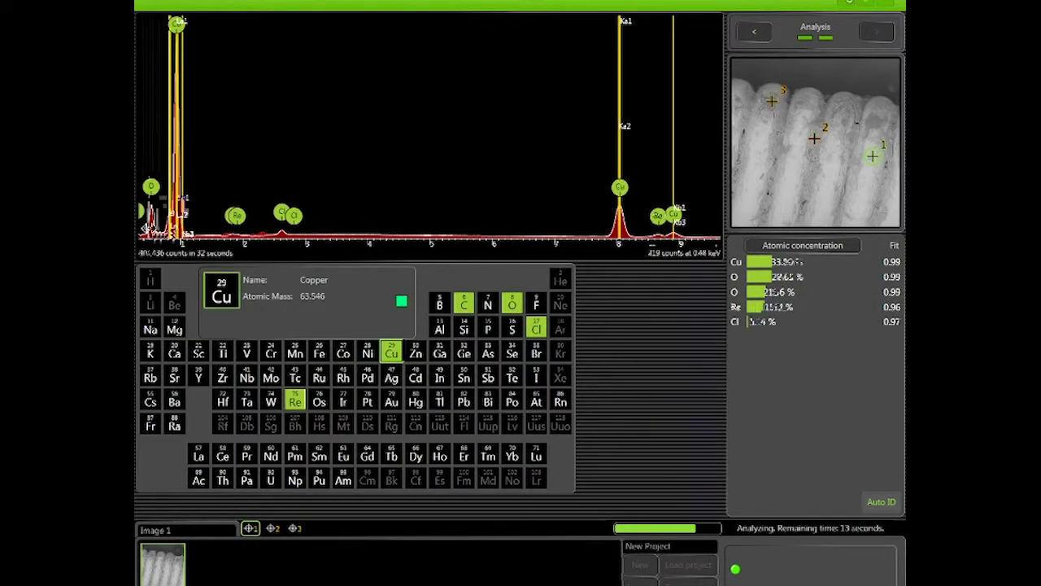
pyautogui.moveTo(237, 234)
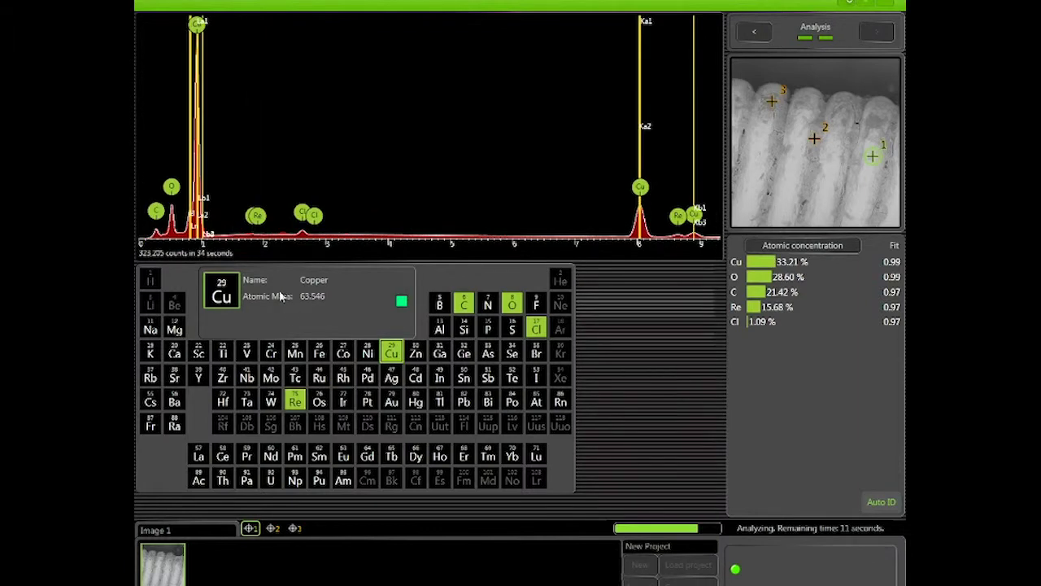
pyautogui.scroll(1, 509, 243)
pyautogui.scroll(1, 510, 242)
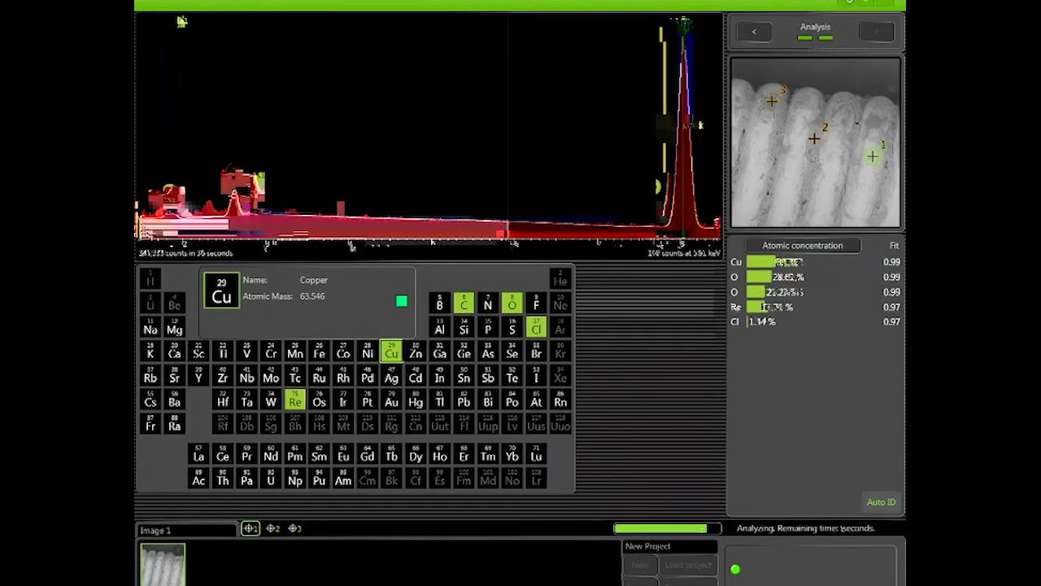
pyautogui.moveTo(510, 242)
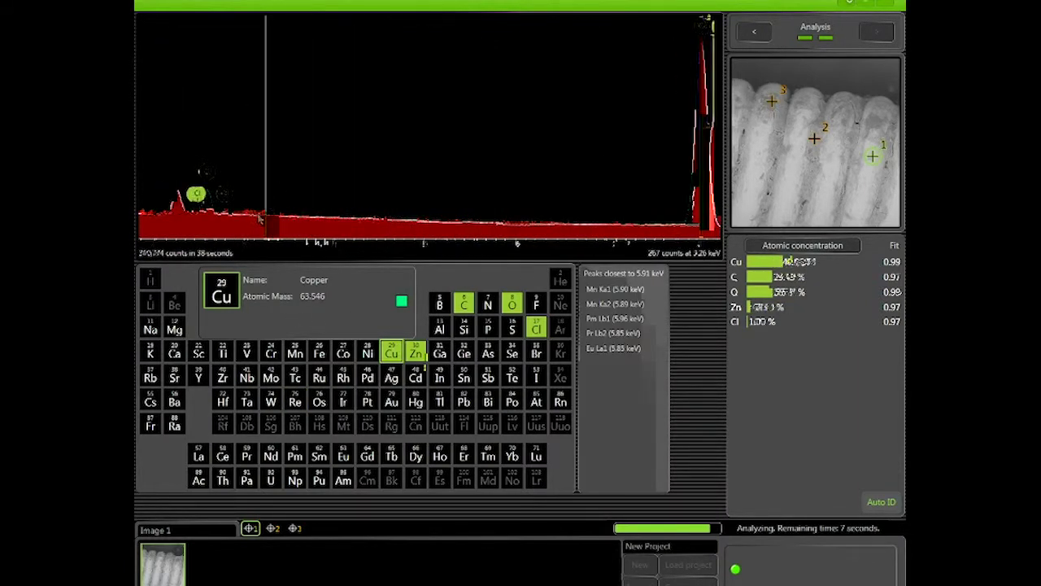
pyautogui.moveTo(263, 228); pyautogui.dragTo(494, 224)
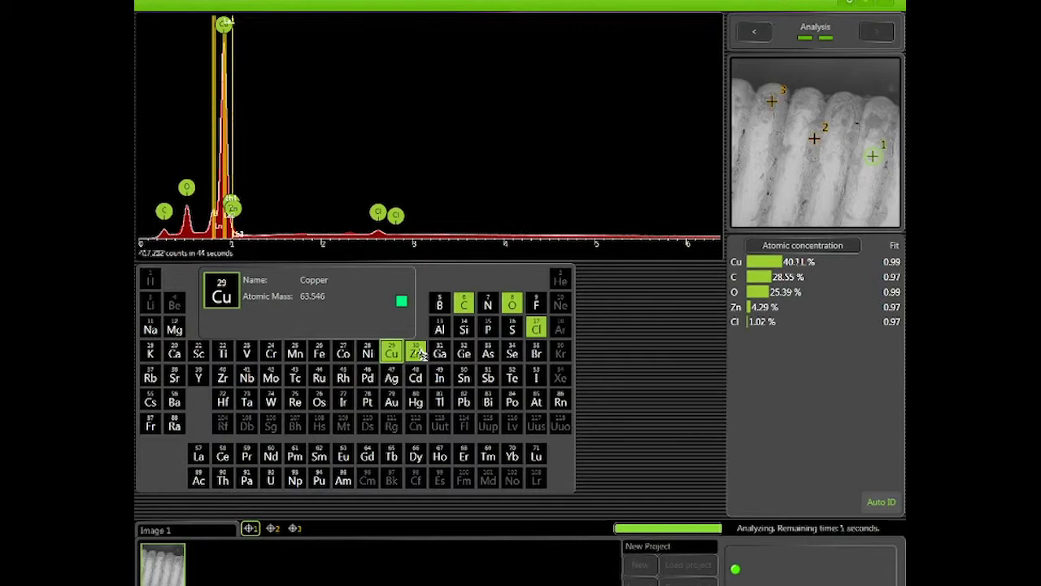
# - Exclude zinc, chlorine, astatine, rhenium and carbon from the first spot's element identification
pyautogui.click(416, 352)
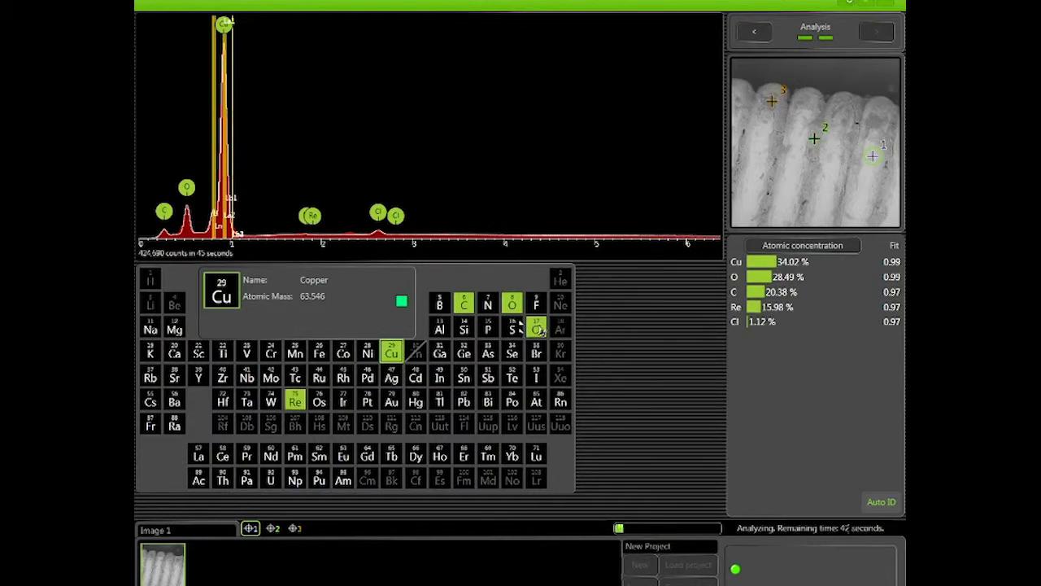
pyautogui.click(539, 327)
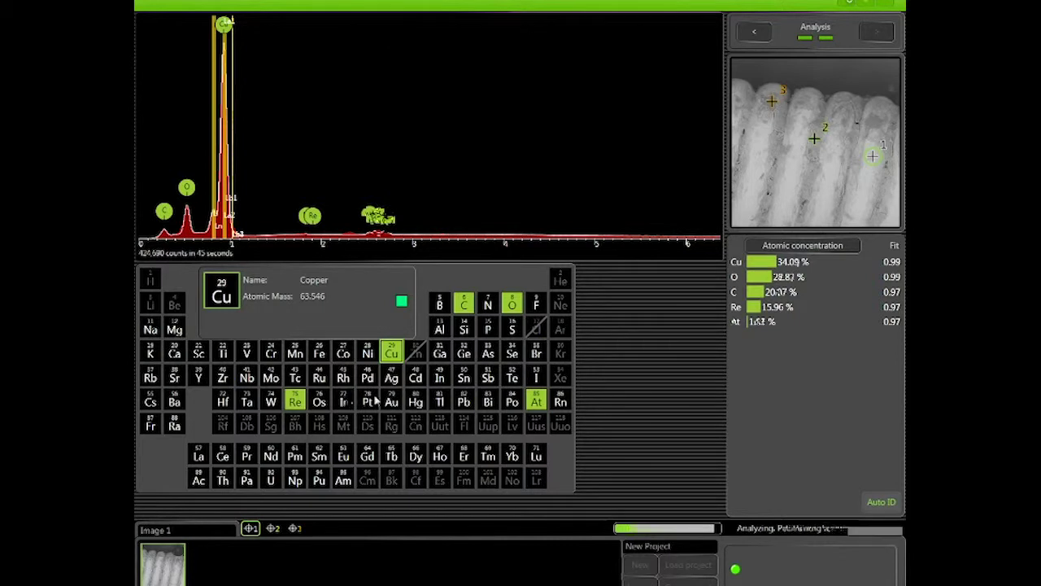
pyautogui.click(536, 403)
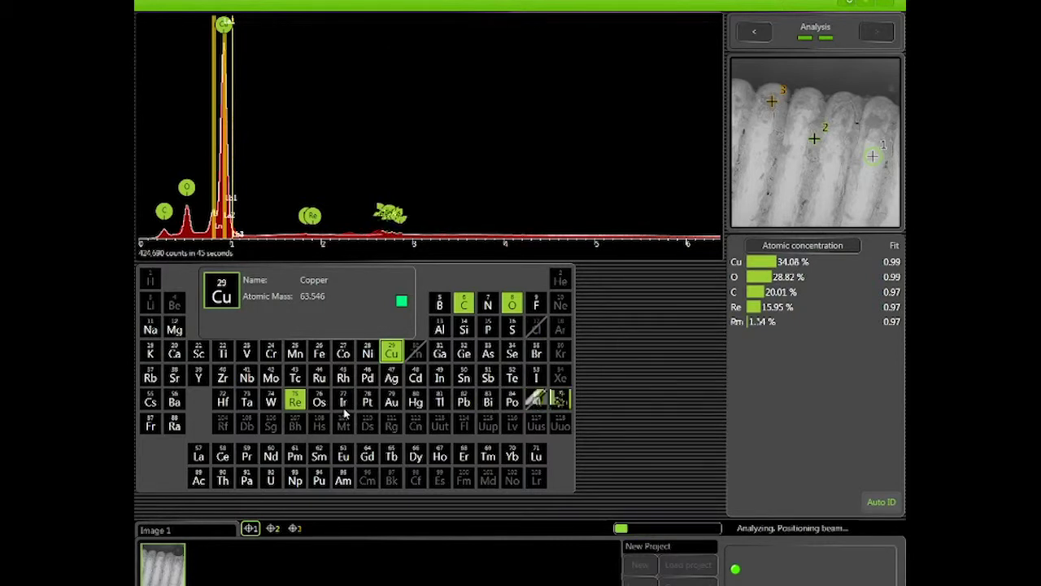
pyautogui.click(299, 400)
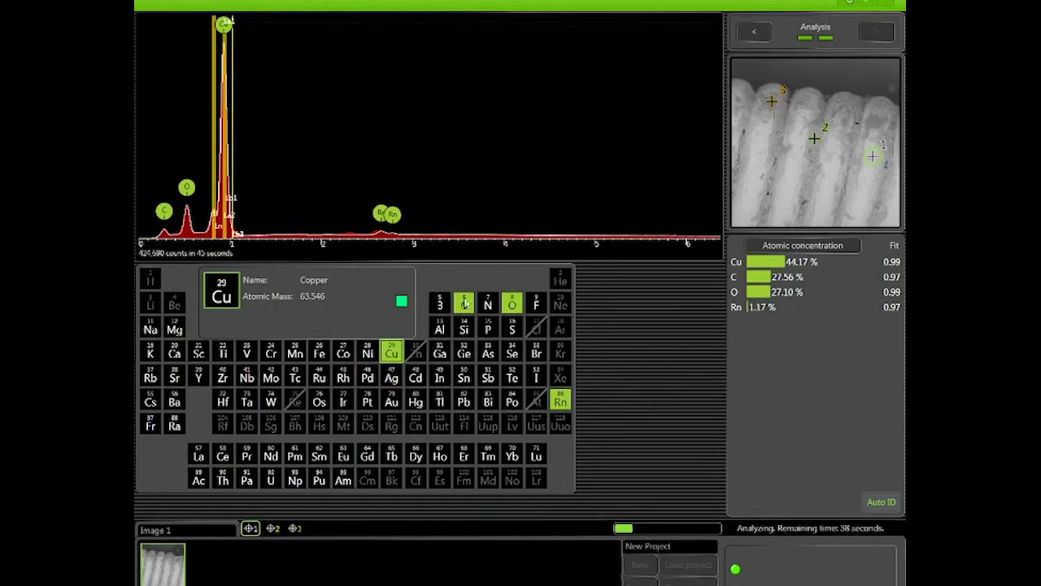
pyautogui.click(465, 304)
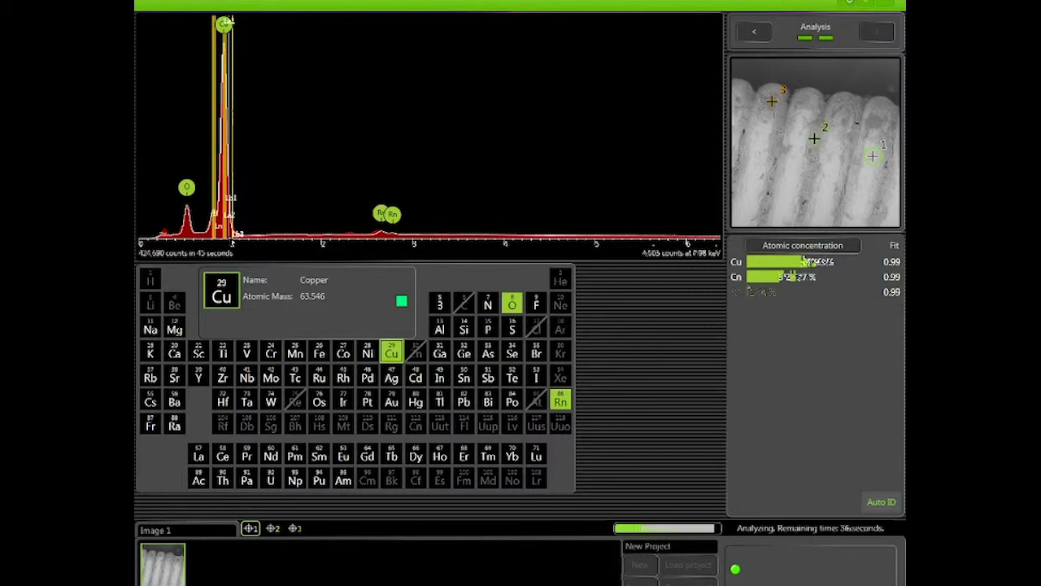
# - Exclude radon and ruthenium from the identification and inspect how copper's lines match the peak around 0.93 keV
pyautogui.click(231, 238)
pyautogui.click(323, 234)
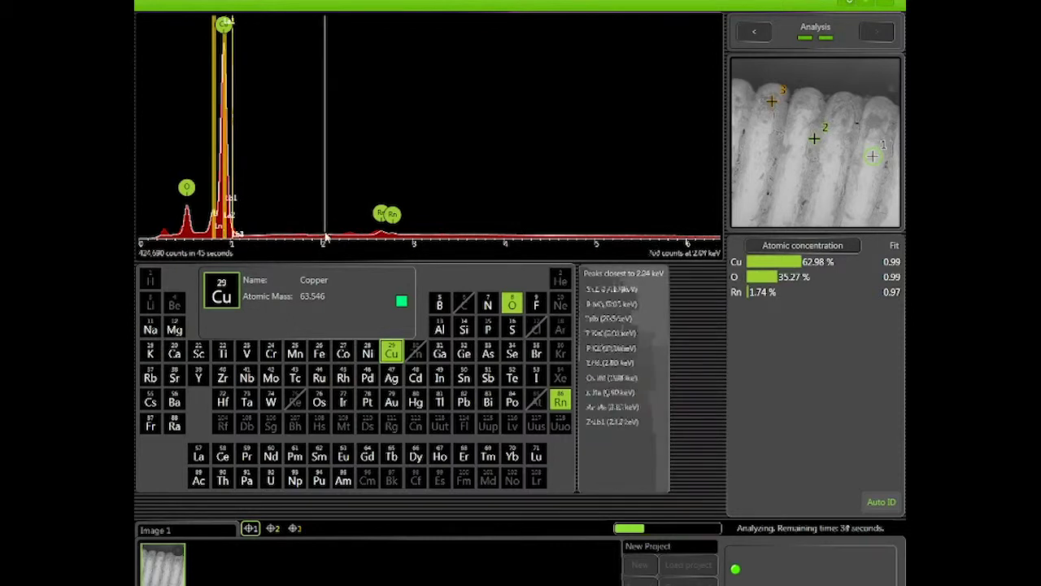
pyautogui.scroll(5, 218, 230)
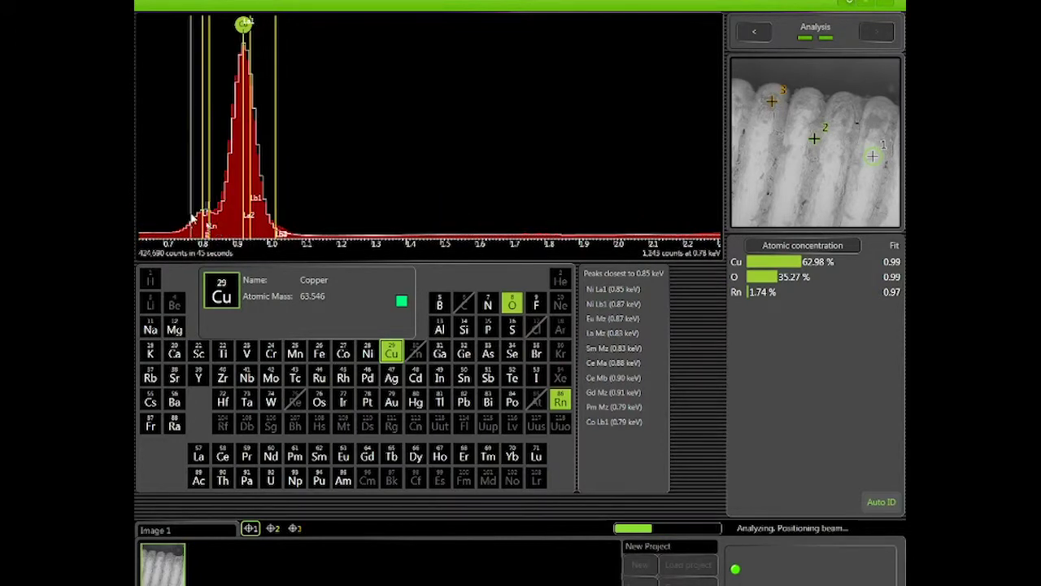
pyautogui.scroll(1, 204, 221)
pyautogui.scroll(1, 203, 221)
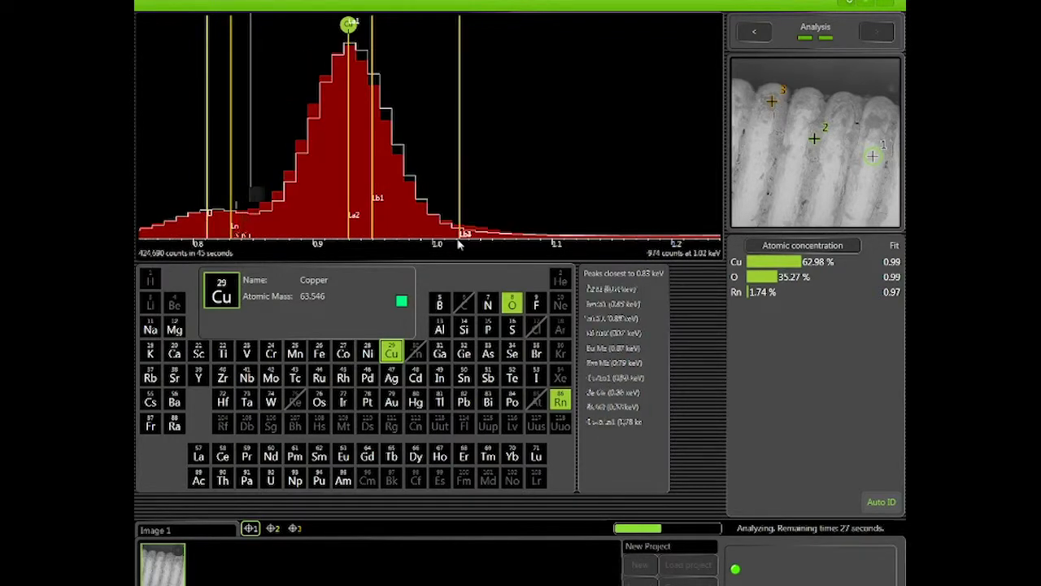
pyautogui.scroll(1, 477, 235)
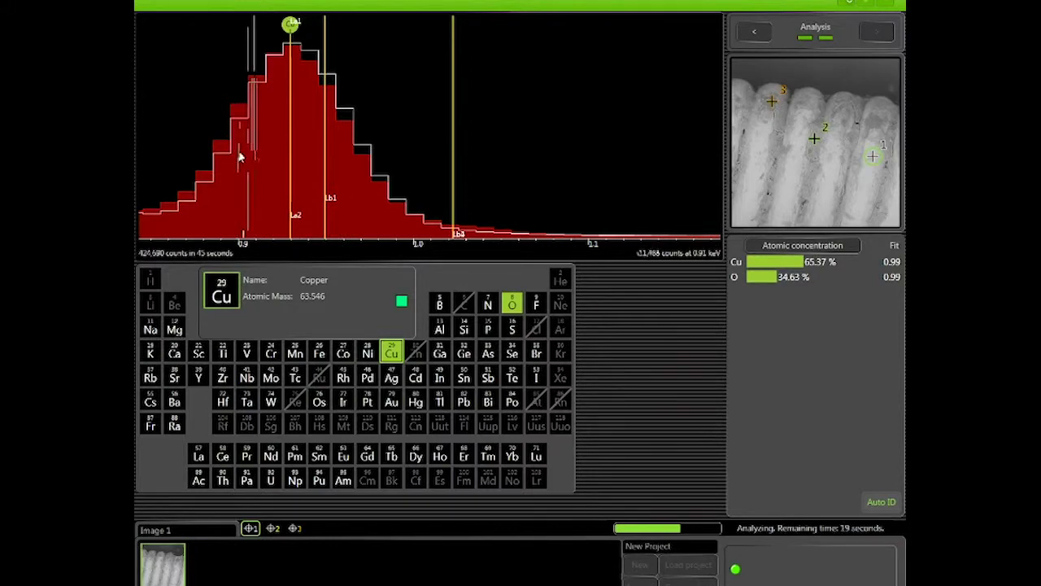
pyautogui.scroll(-2, 239, 155)
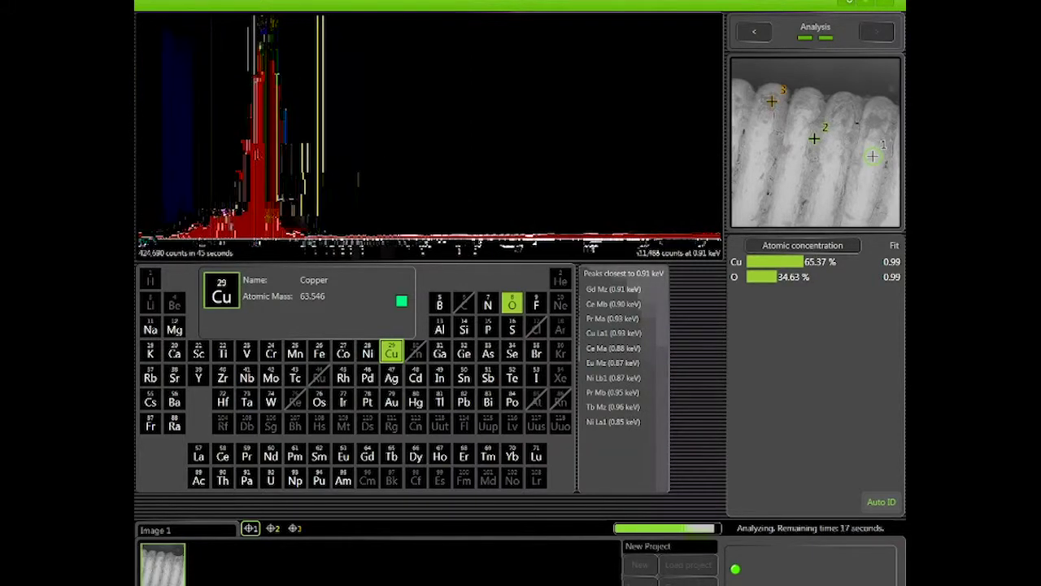
pyautogui.scroll(-2, 323, 236)
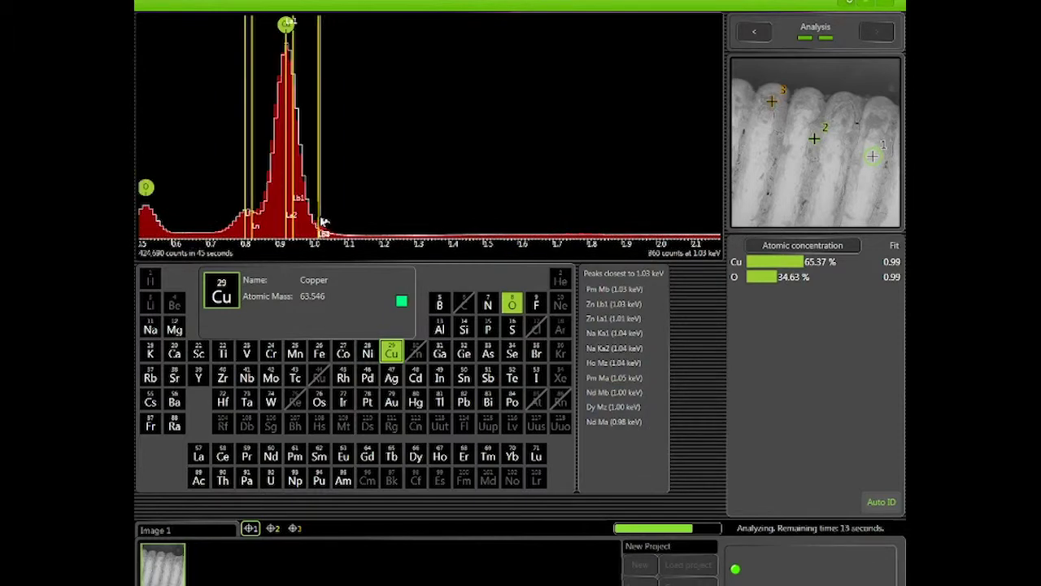
pyautogui.scroll(-2, 315, 232)
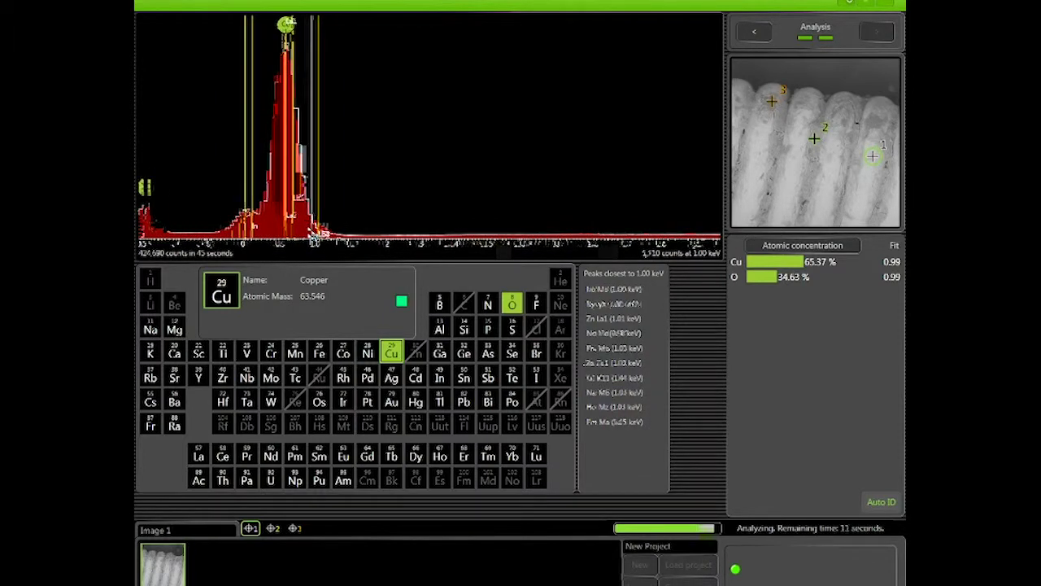
pyautogui.scroll(1, 312, 232)
pyautogui.scroll(-1, 312, 233)
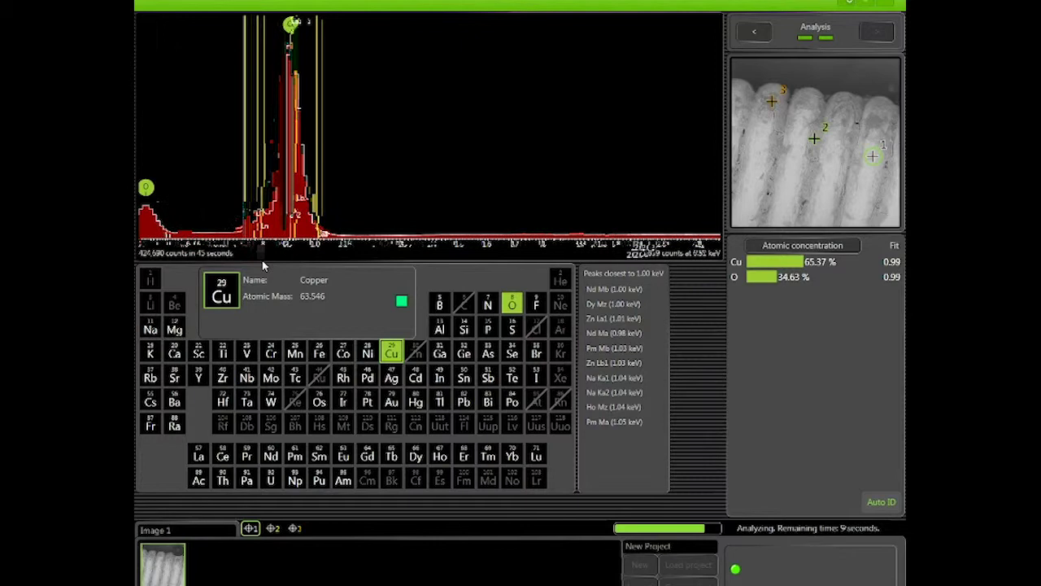
# - Show oxygen's emission lines and examine the oxygen peak alongside the neighbouring copper peak
pyautogui.click(513, 306)
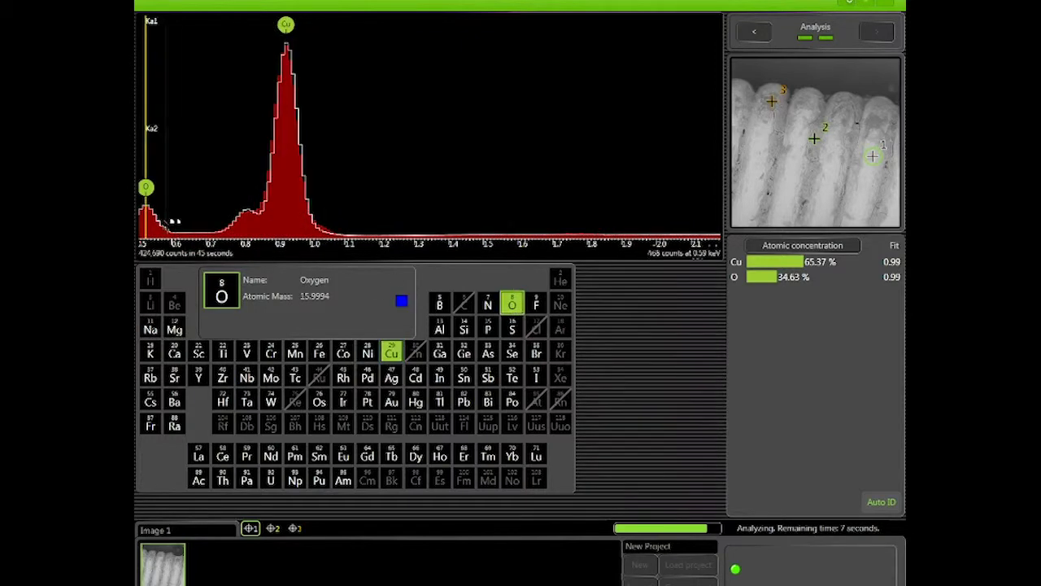
pyautogui.moveTo(169, 221)
pyautogui.moveTo(170, 221); pyautogui.dragTo(347, 222)
pyautogui.scroll(1, 358, 220)
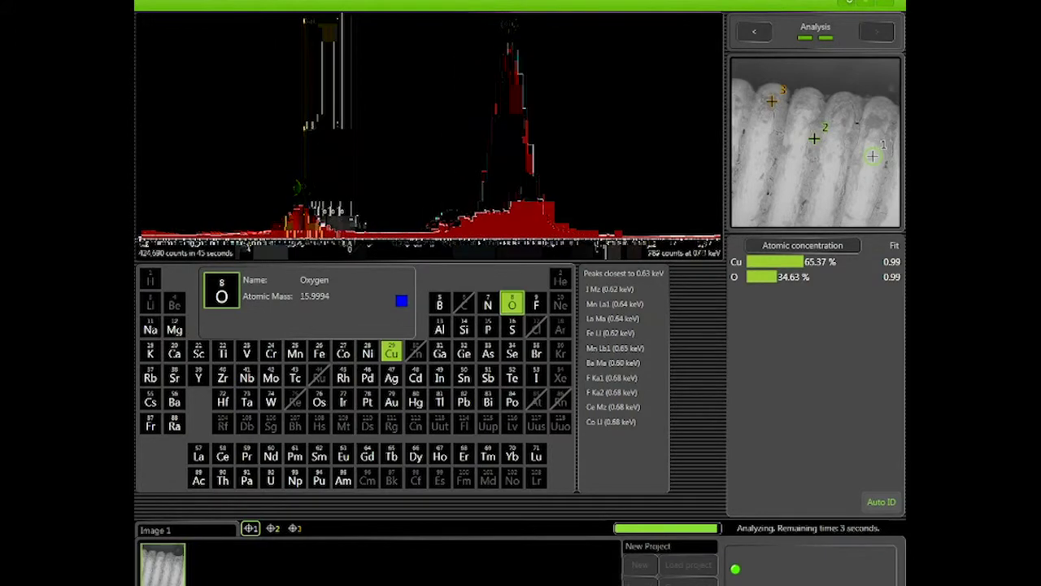
pyautogui.scroll(2, 355, 220)
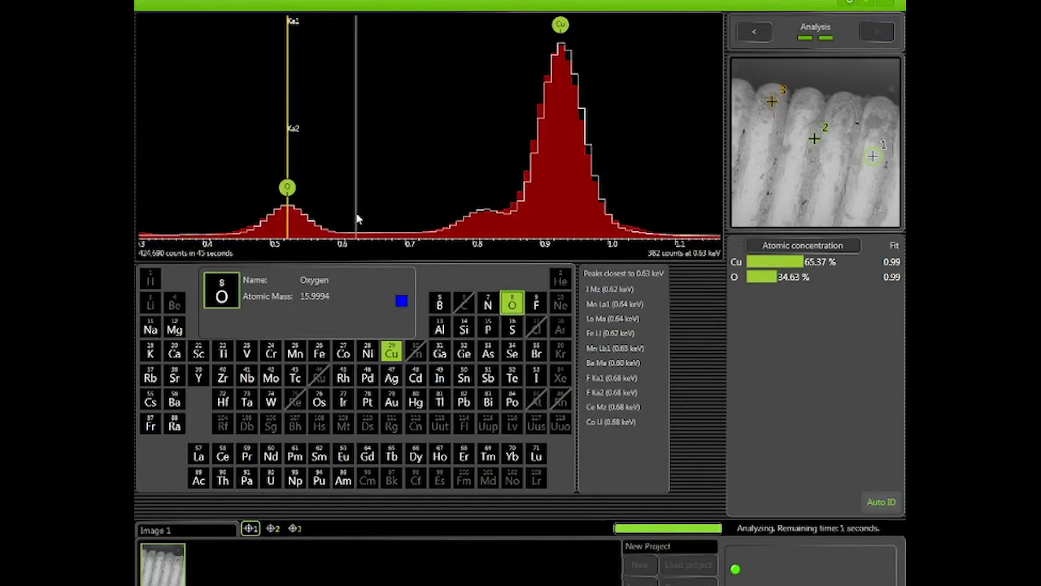
pyautogui.scroll(2, 358, 220)
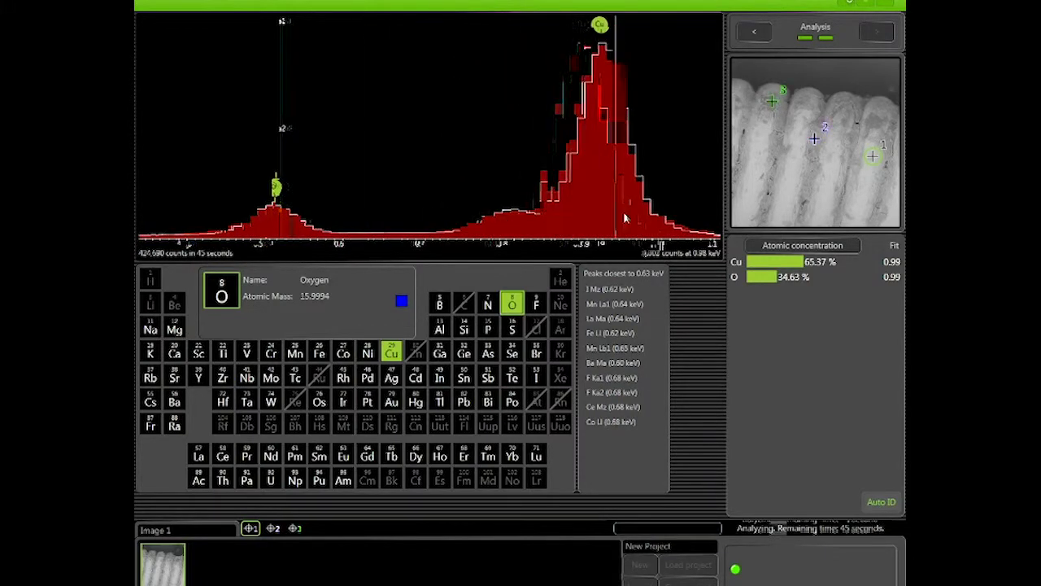
# - Turn off automatic element identification for the first spot's spectrum
pyautogui.scroll(-2, 657, 202)
pyautogui.scroll(-5, 658, 199)
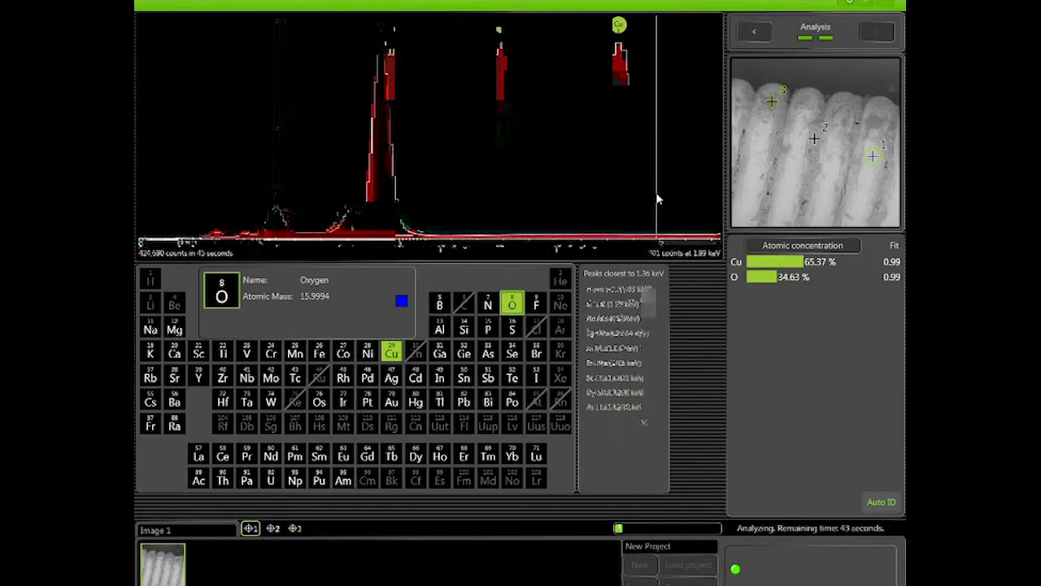
pyautogui.scroll(-3, 657, 200)
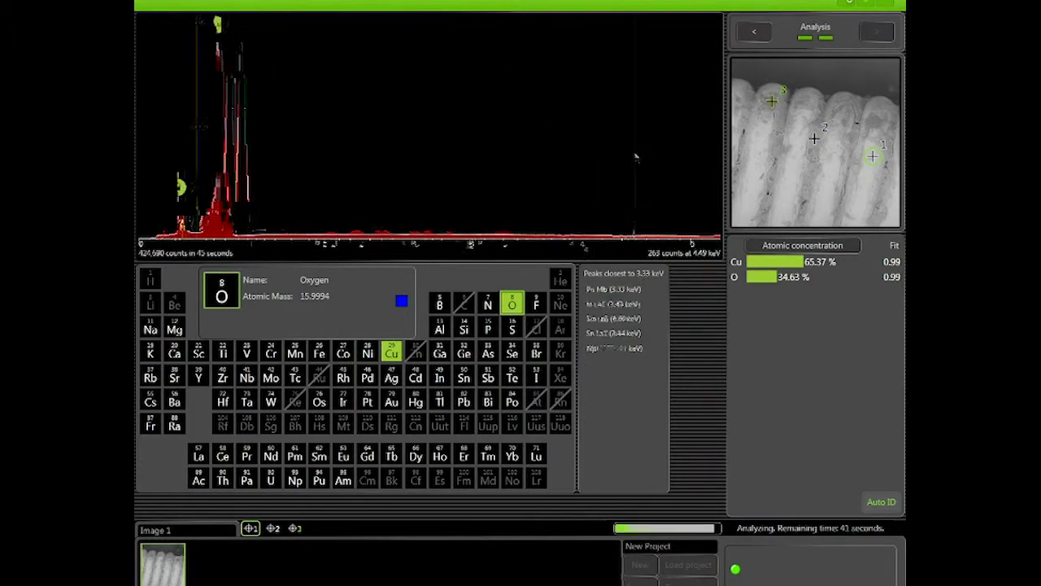
pyautogui.scroll(-1, 636, 153)
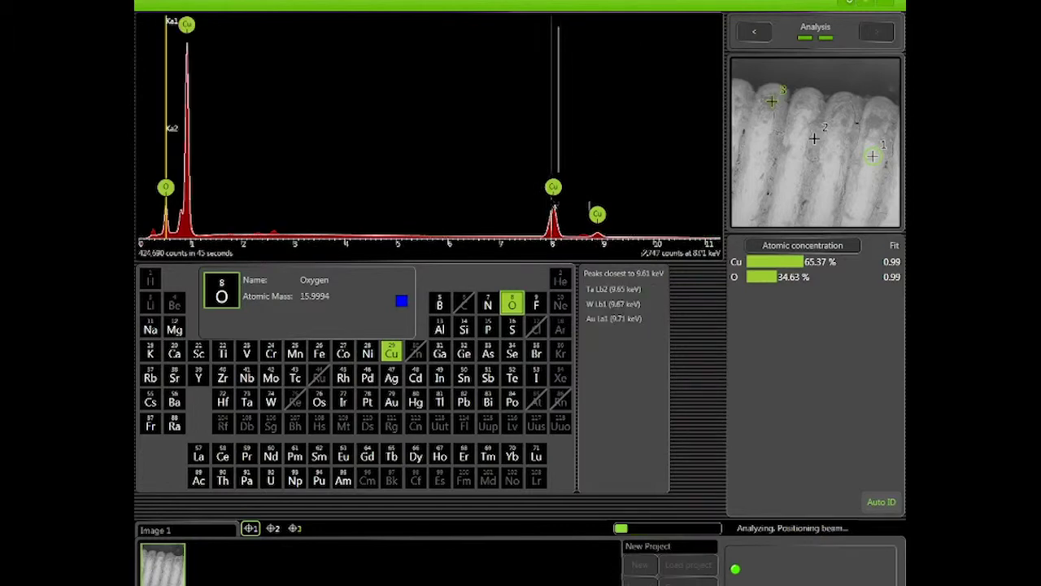
pyautogui.click(880, 503)
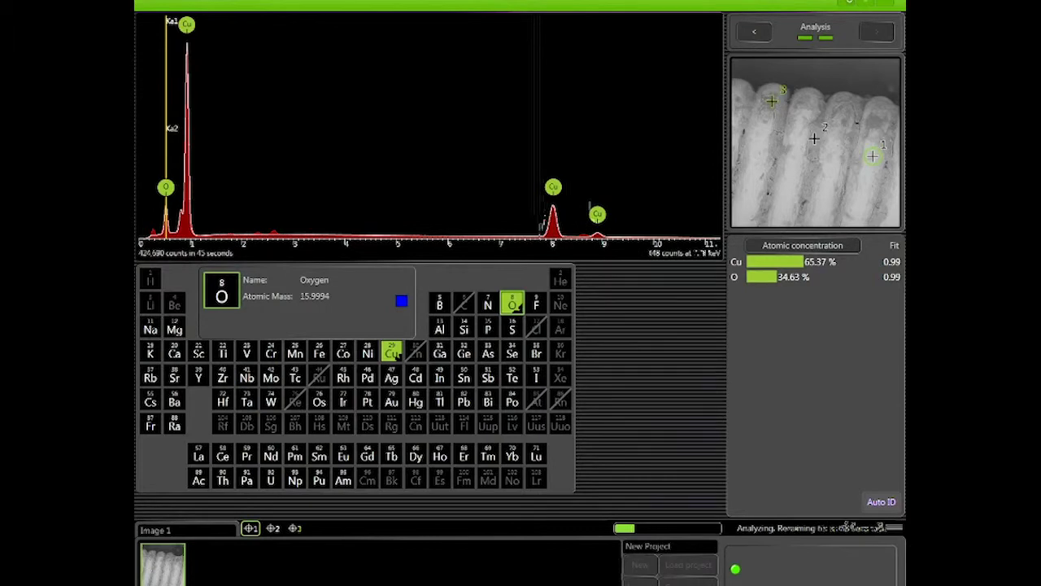
# - Inspect the two copper peaks around 8 and 8.9 keV and the spectrum background at lower energies
pyautogui.scroll(3, 552, 212)
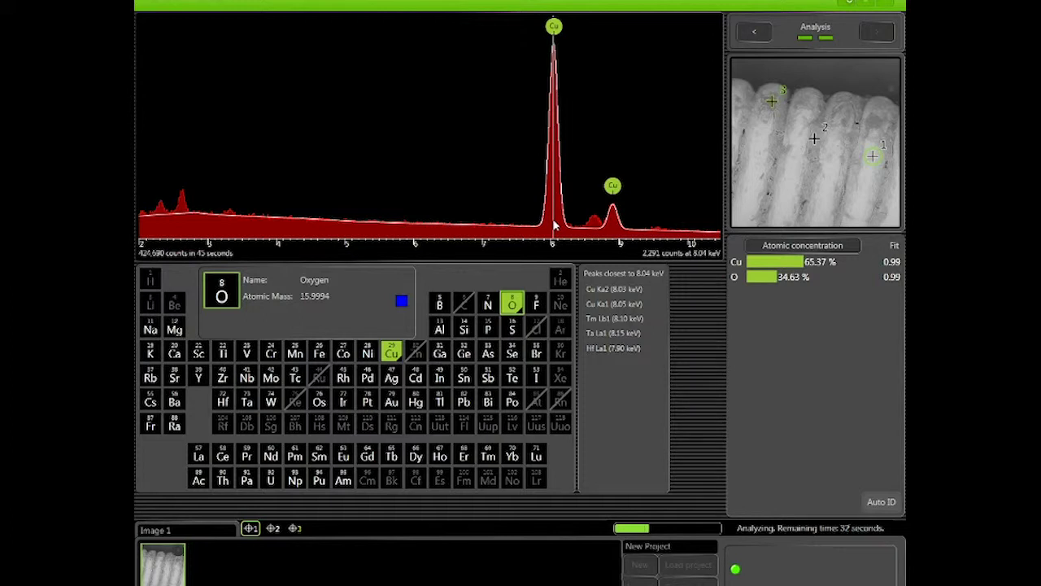
pyautogui.click(615, 228)
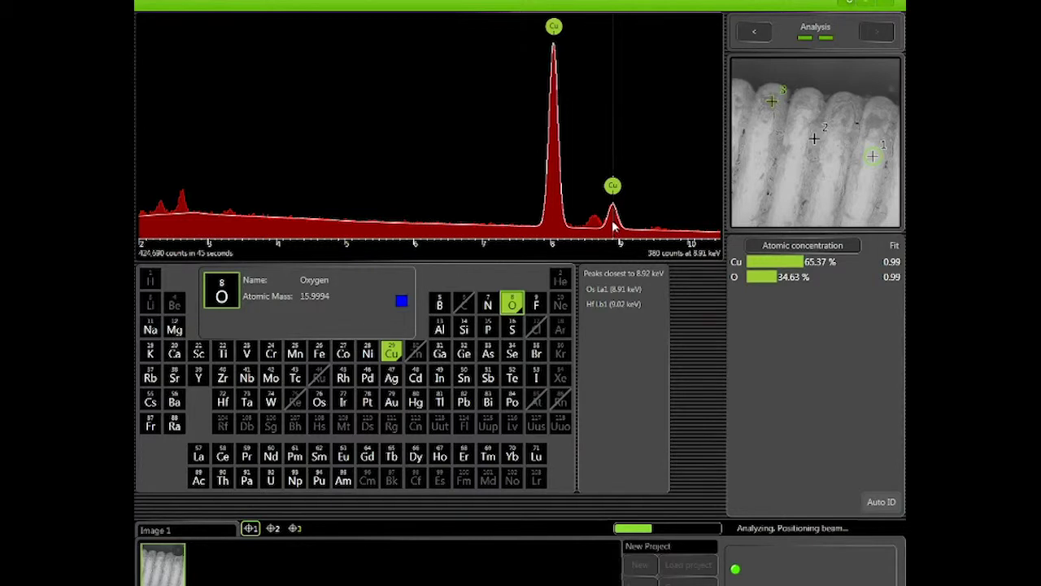
pyautogui.click(552, 238)
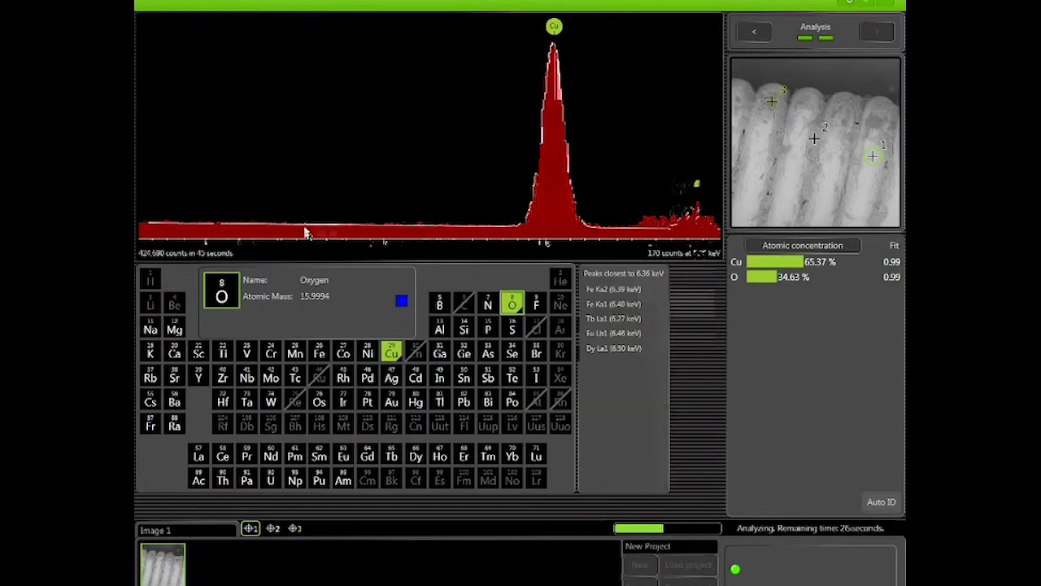
pyautogui.moveTo(306, 230); pyautogui.dragTo(611, 250)
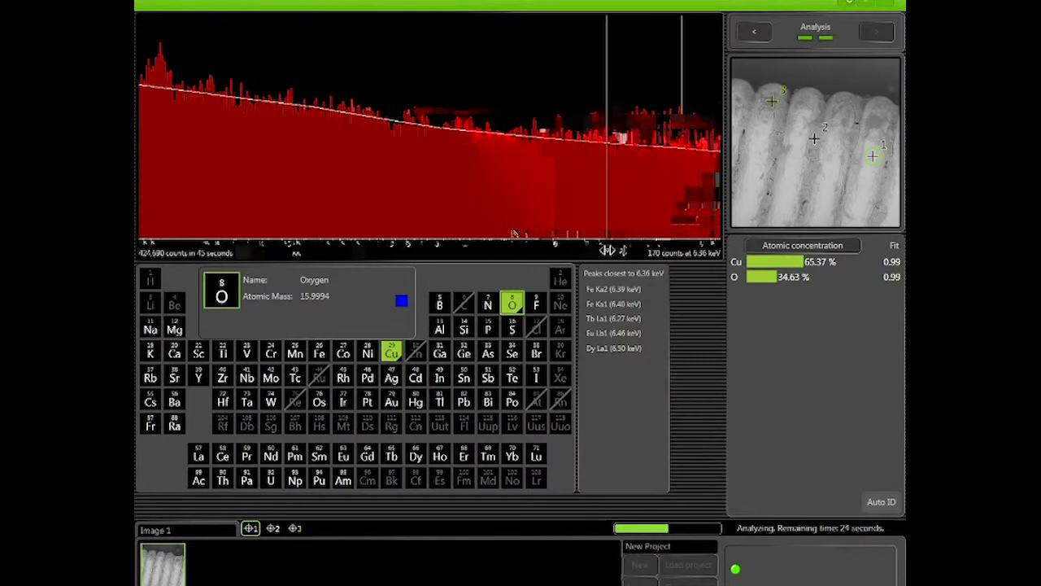
# - Examine the first spot's fitted spectrum across the full energy range, including the flat region between the oxygen and copper peaks
pyautogui.scroll(-5, 515, 170)
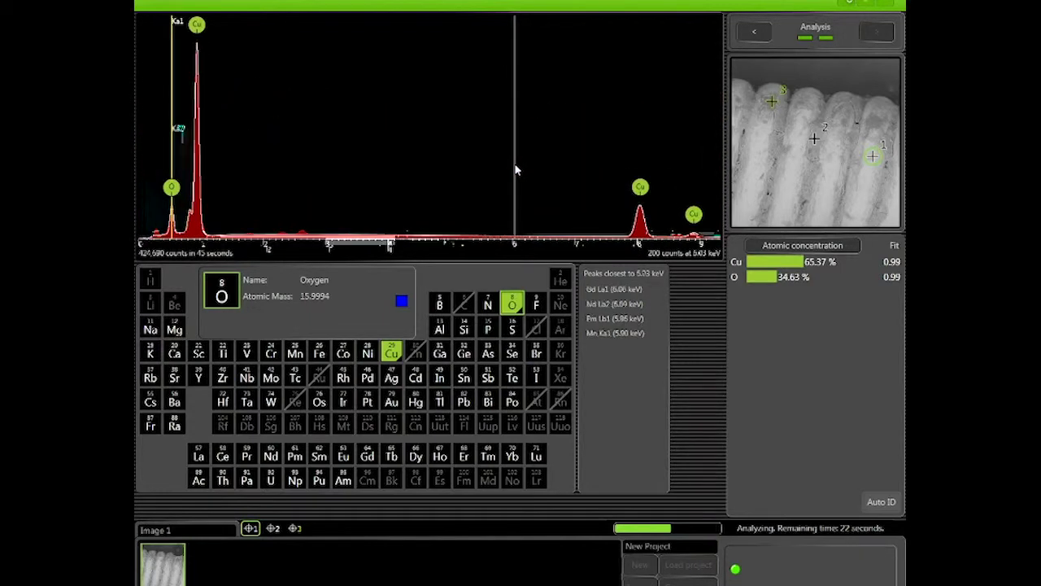
pyautogui.scroll(2, 513, 166)
pyautogui.scroll(-3, 513, 165)
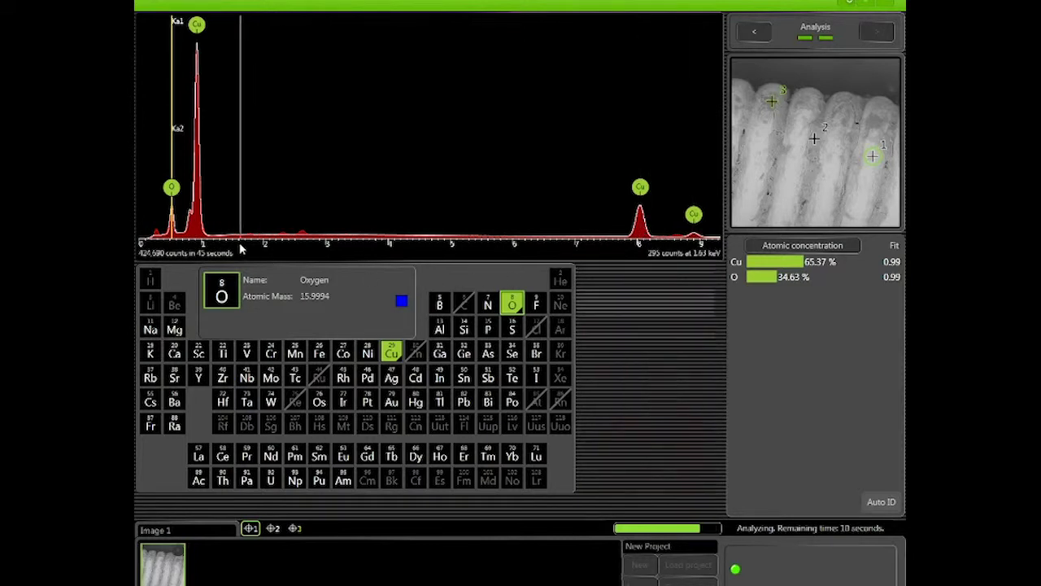
pyautogui.scroll(2, 477, 239)
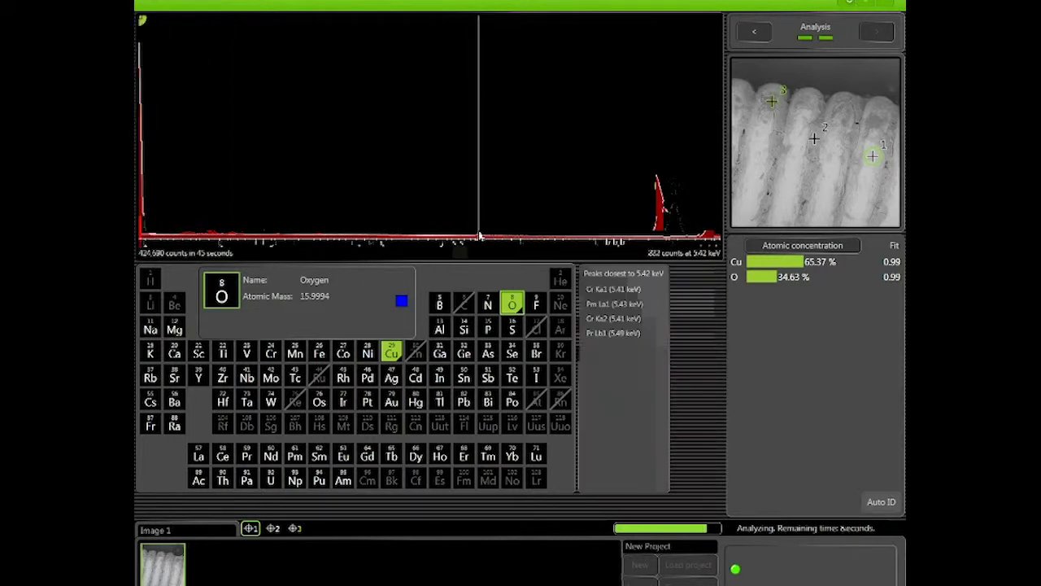
pyautogui.scroll(-2, 477, 237)
pyautogui.scroll(1, 477, 237)
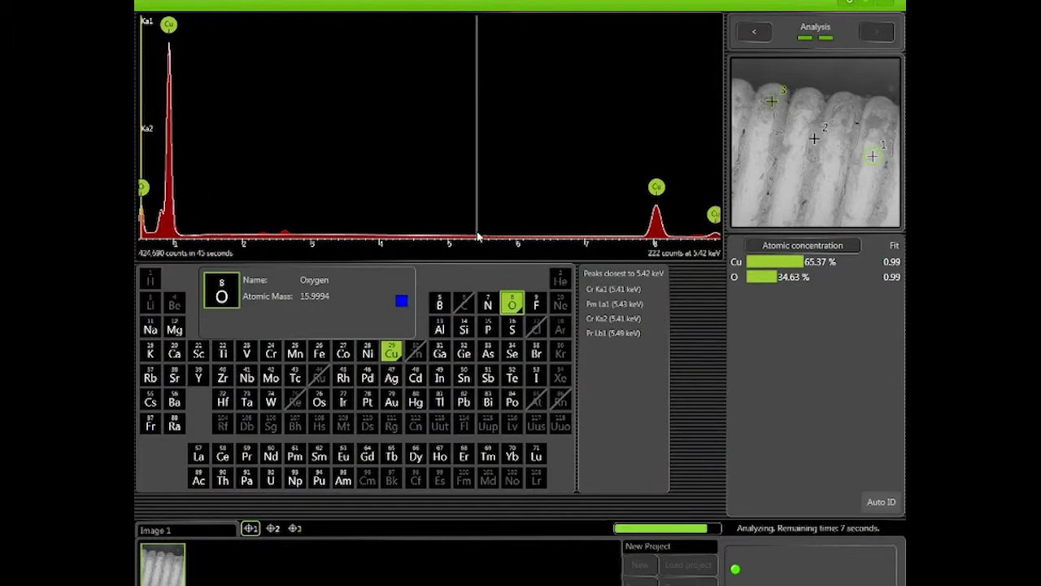
# - Open the second spot's spectrum and bring its identified peaks from 0 to about 12 keV into view
pyautogui.click(272, 530)
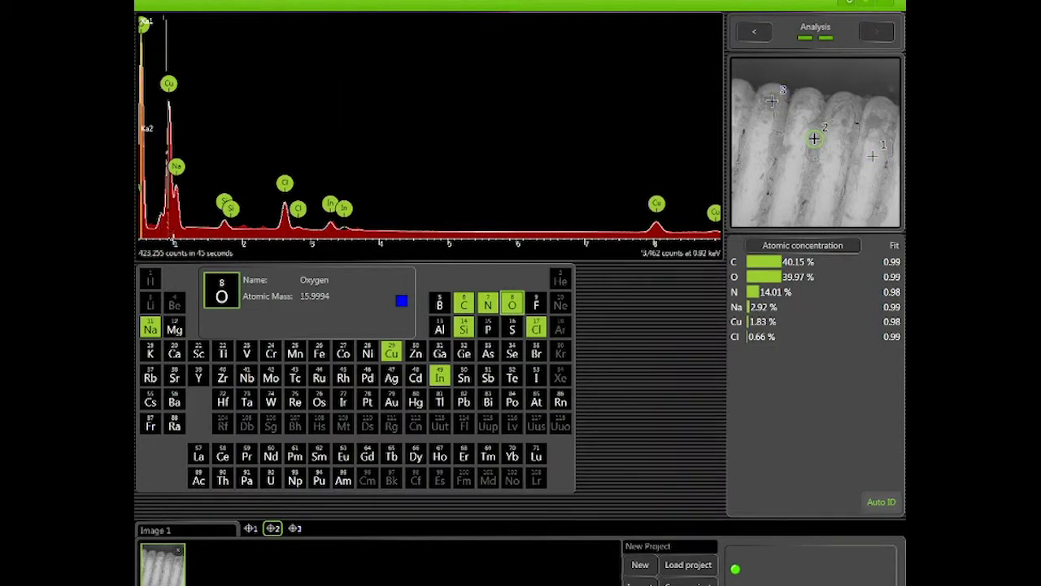
pyautogui.click(169, 229)
pyautogui.scroll(-5, 172, 235)
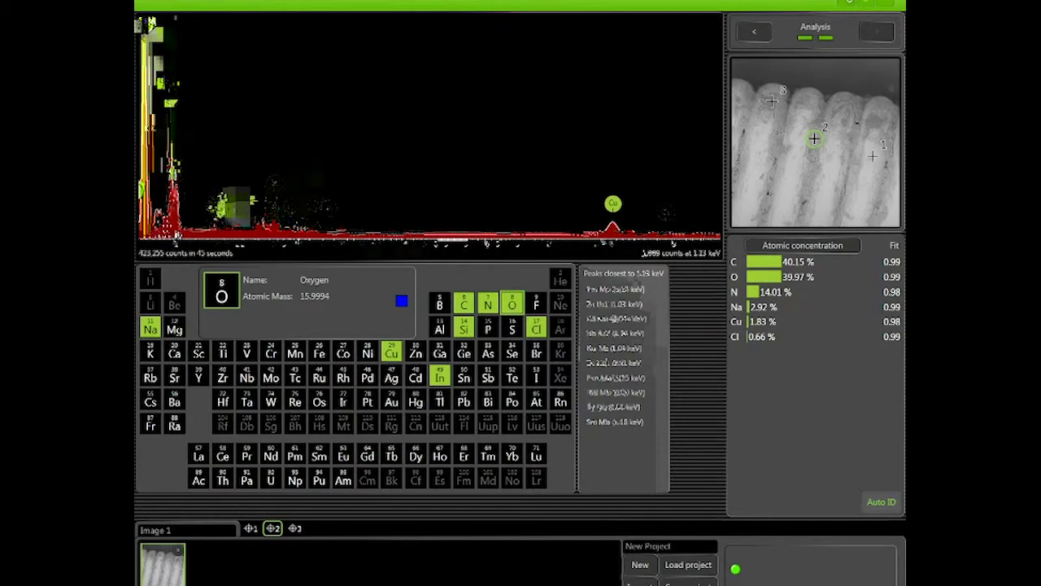
pyautogui.scroll(-2, 176, 233)
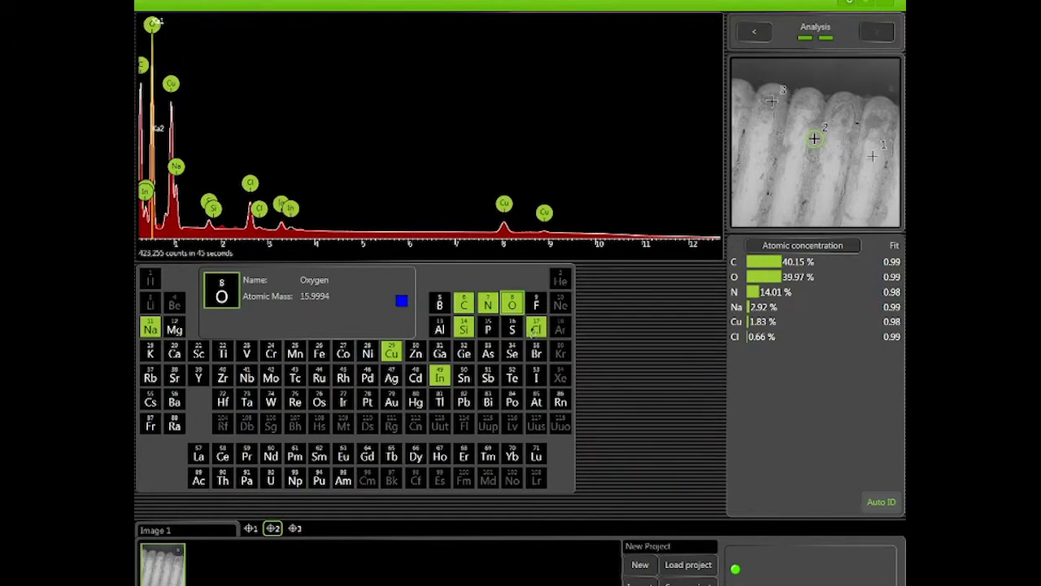
# - Exclude chlorine, silicon, carbon, indium, sodium and antimony from the second spot's element identification
pyautogui.click(535, 326)
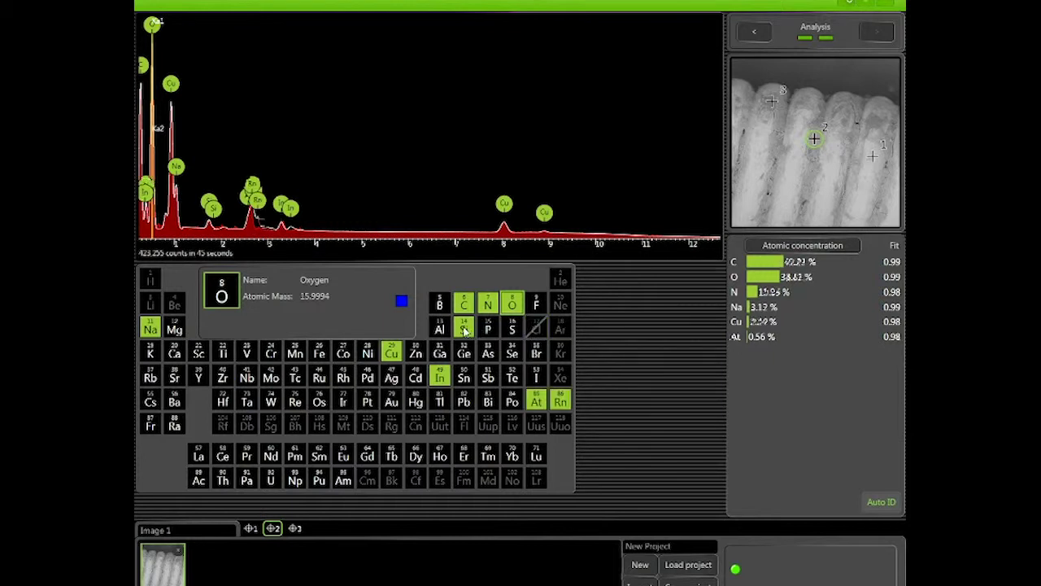
pyautogui.click(464, 328)
pyautogui.click(464, 305)
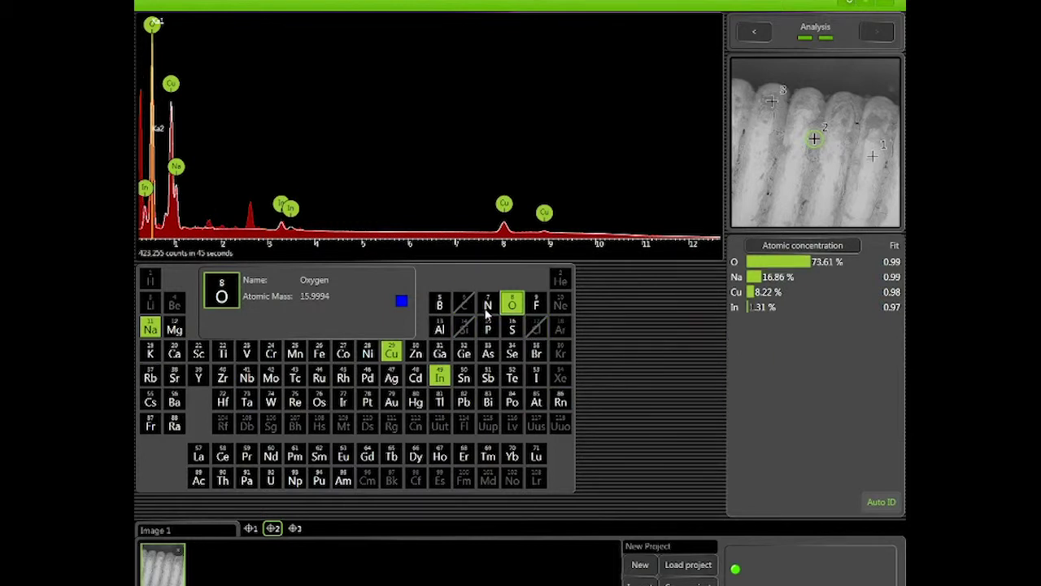
pyautogui.click(441, 377)
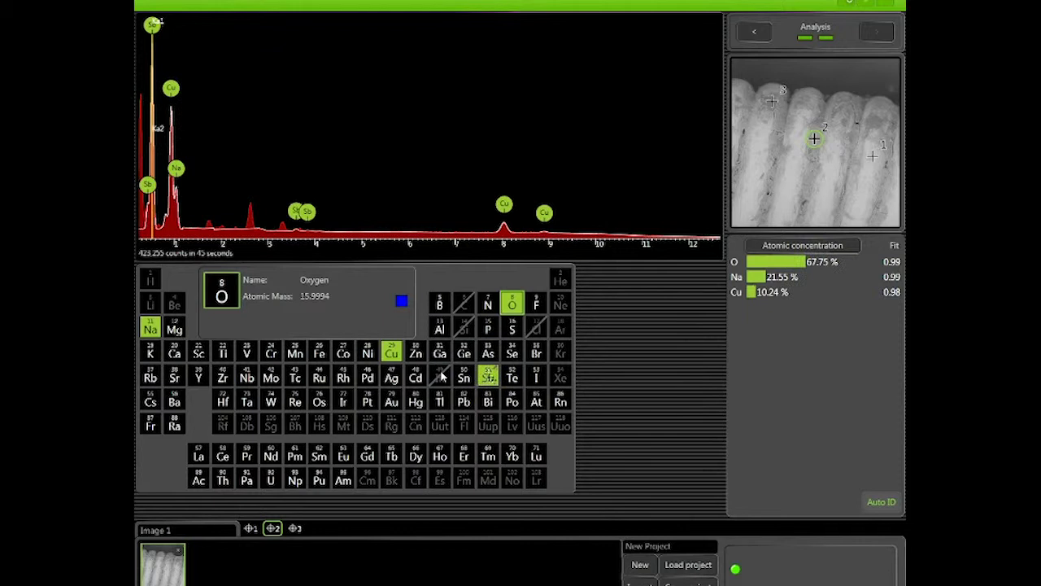
pyautogui.click(151, 330)
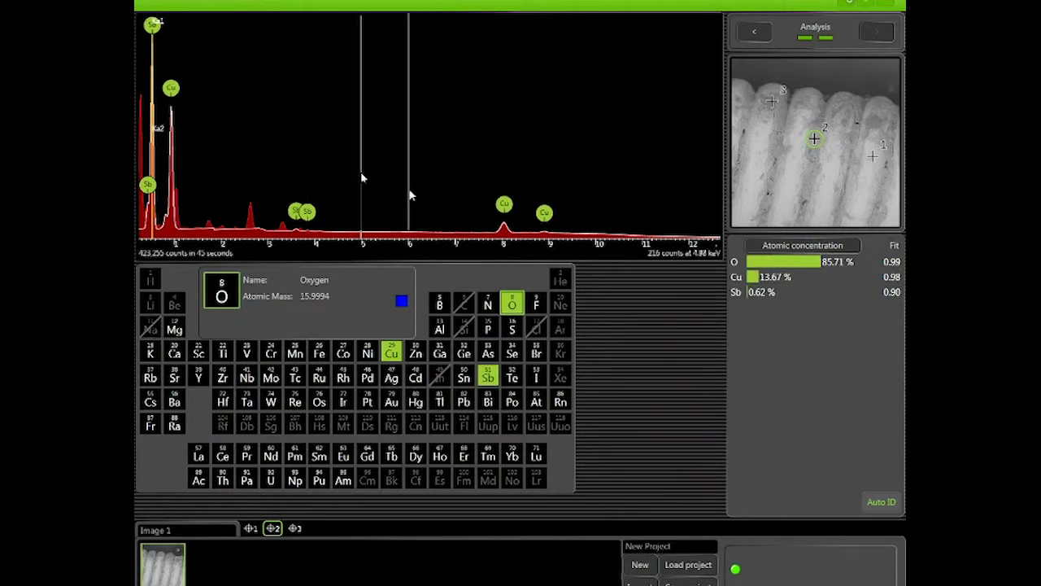
pyautogui.click(488, 379)
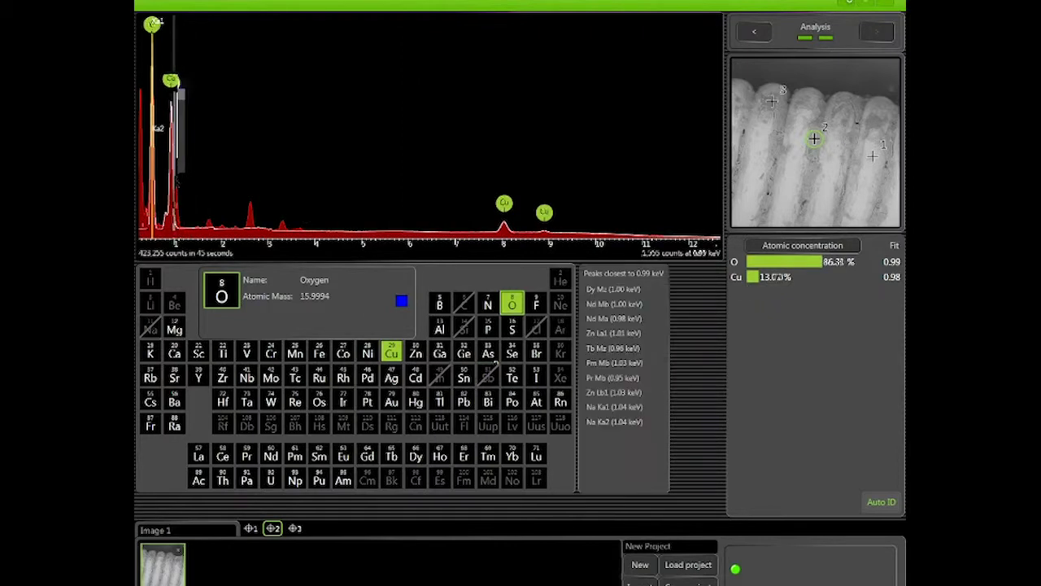
# - Show copper's emission lines and inspect how they match the peak around 0.93 keV and its higher-energy shoulder
pyautogui.scroll(2, 179, 181)
pyautogui.scroll(3, 179, 176)
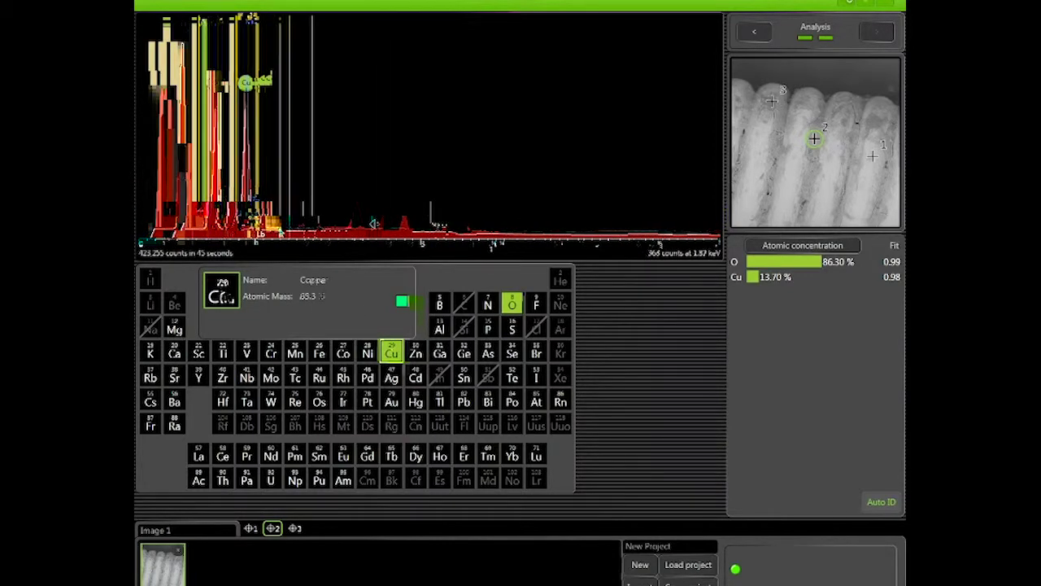
pyautogui.click(228, 218)
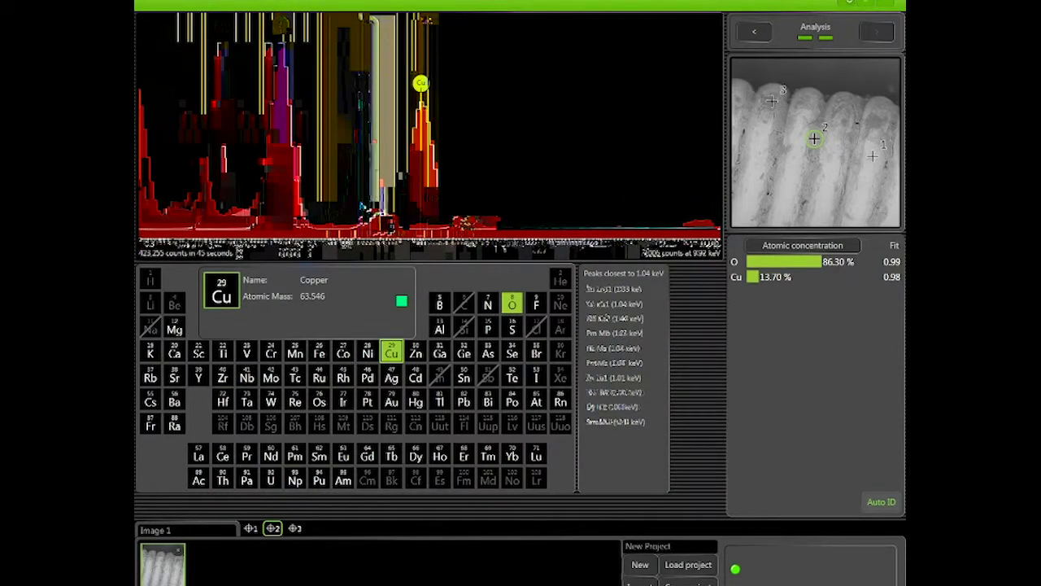
pyautogui.click(364, 199)
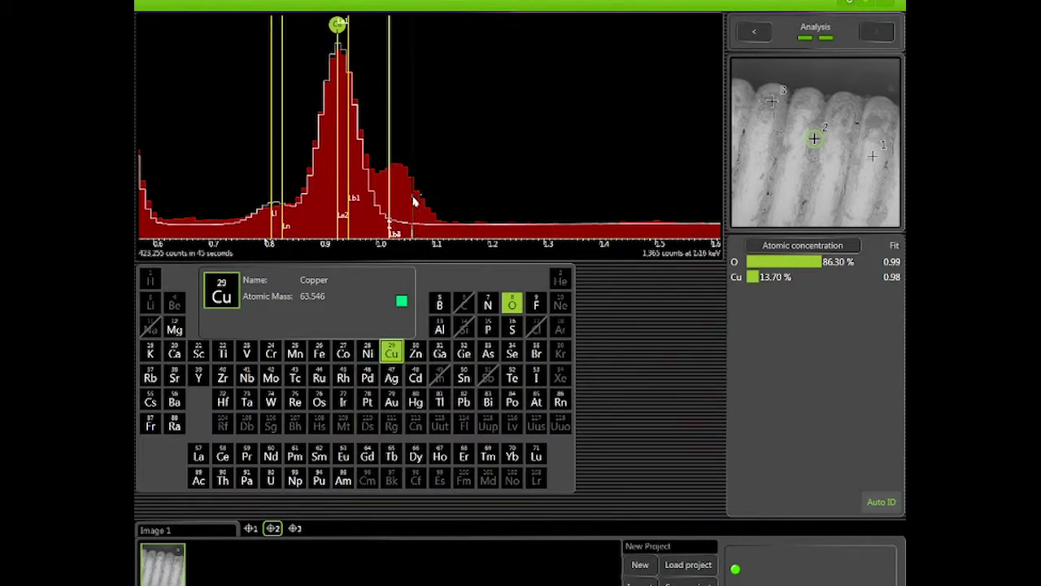
pyautogui.scroll(2, 413, 200)
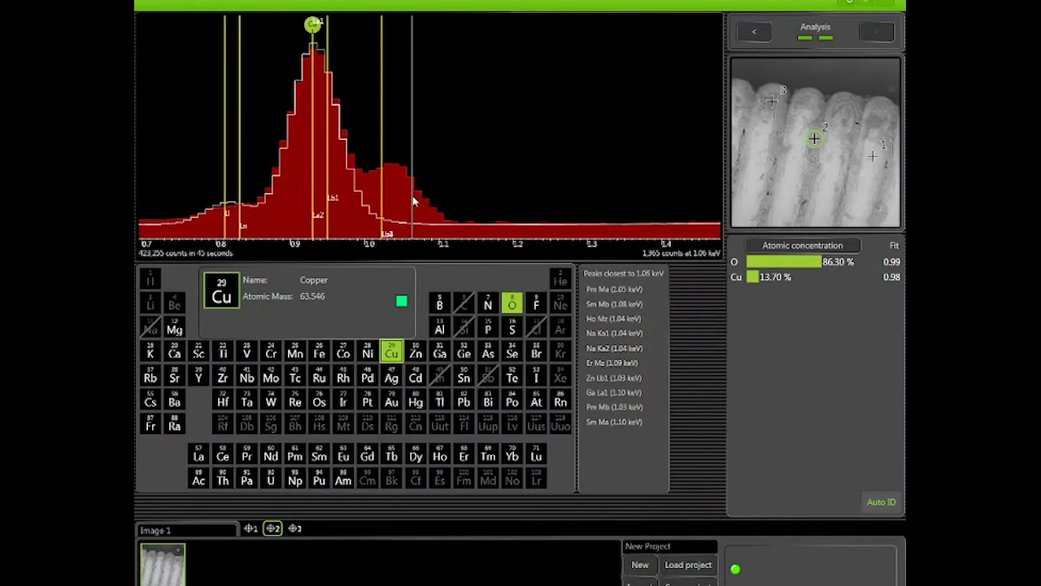
# - Compare oxygen's emission lines with the peak around 0.52 keV and review the second spot's full spectrum
pyautogui.moveTo(216, 229); pyautogui.dragTo(566, 210)
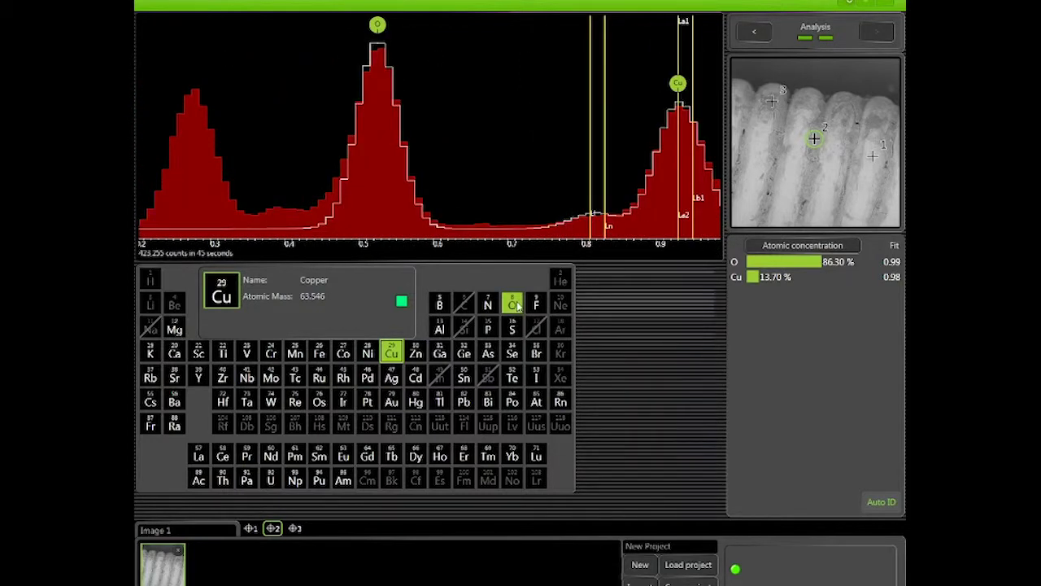
pyautogui.moveTo(514, 305)
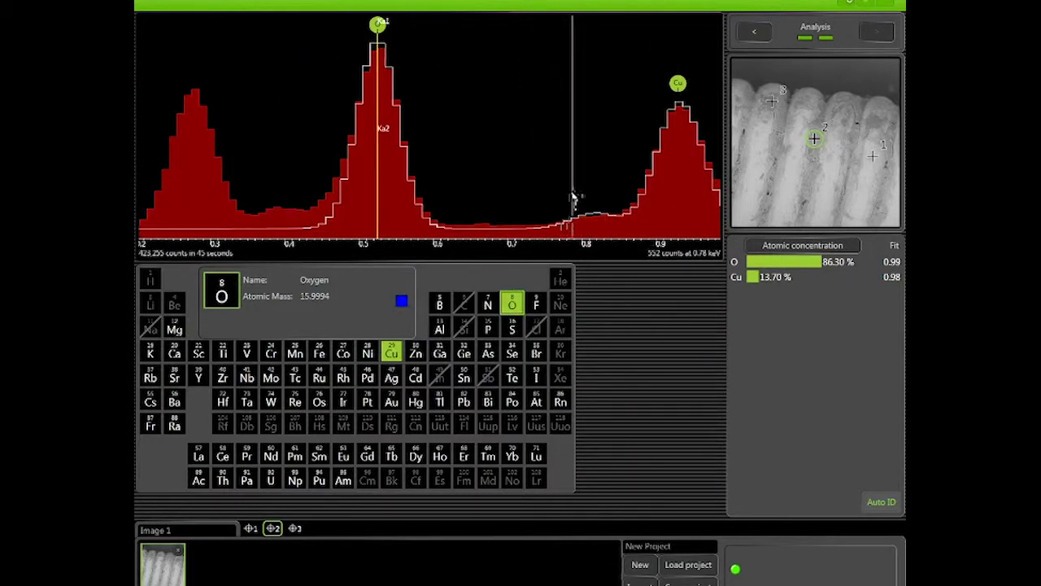
pyautogui.scroll(-2, 513, 153)
pyautogui.scroll(-7, 513, 149)
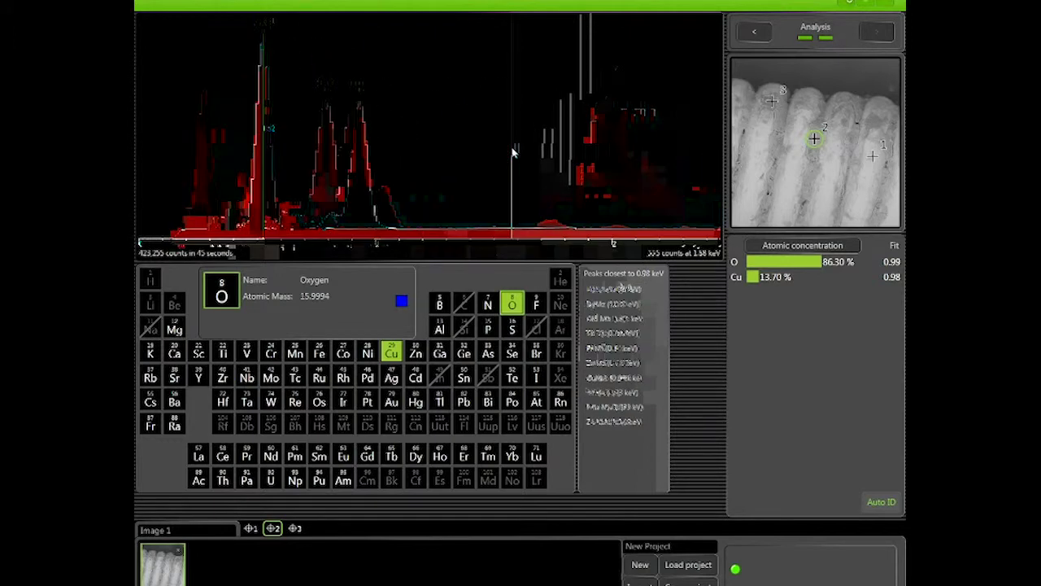
pyautogui.scroll(-3, 513, 152)
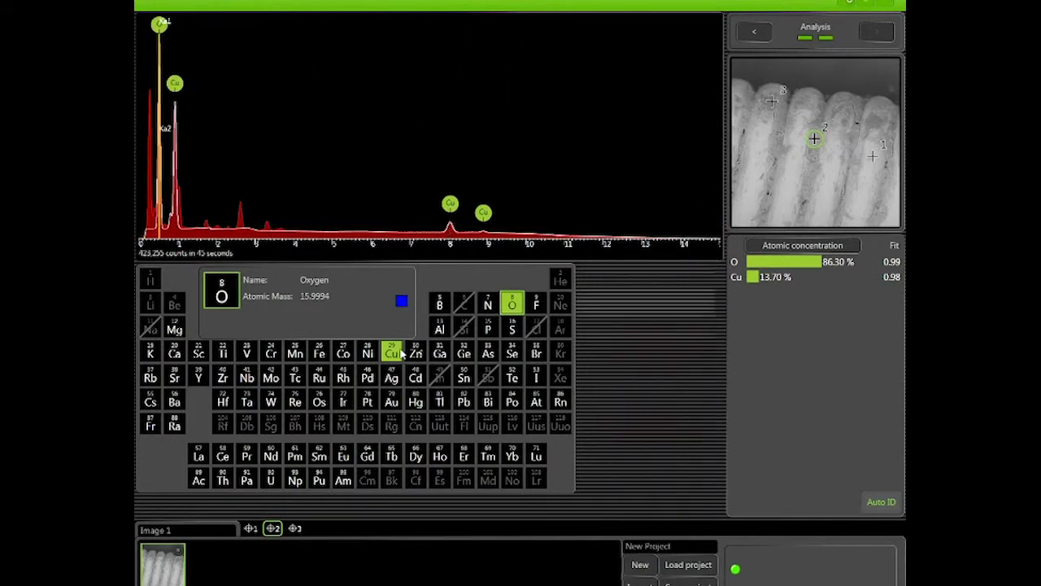
pyautogui.moveTo(393, 358)
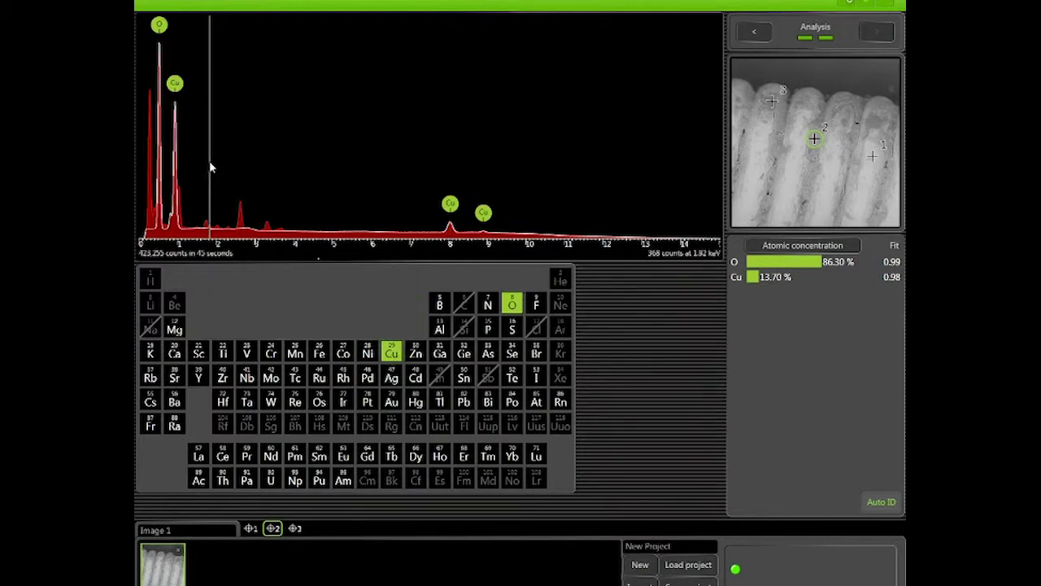